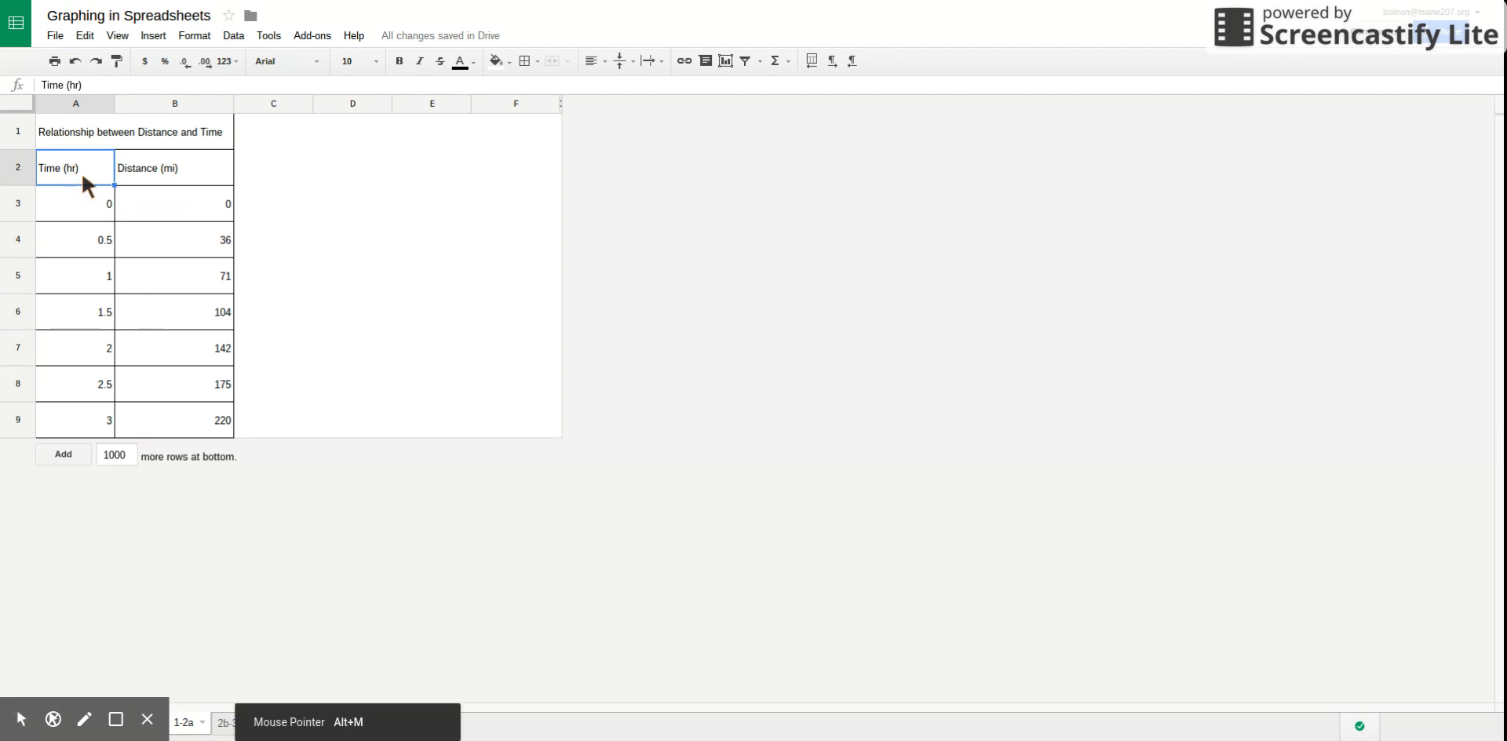
Start a scatter chart from the time and distance data in cells A2:B9.
left_click_drag(81, 170, 151, 418)
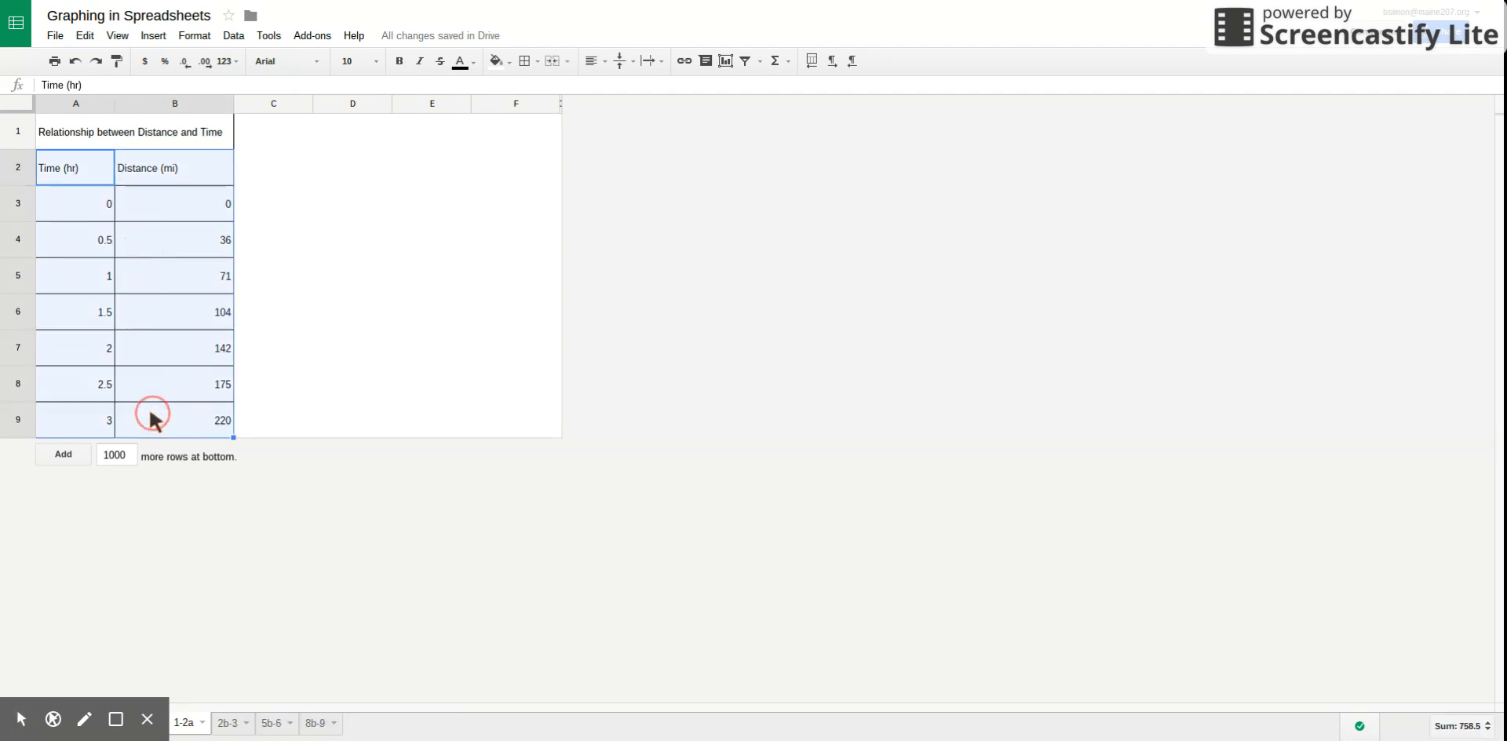
left_click(154, 36)
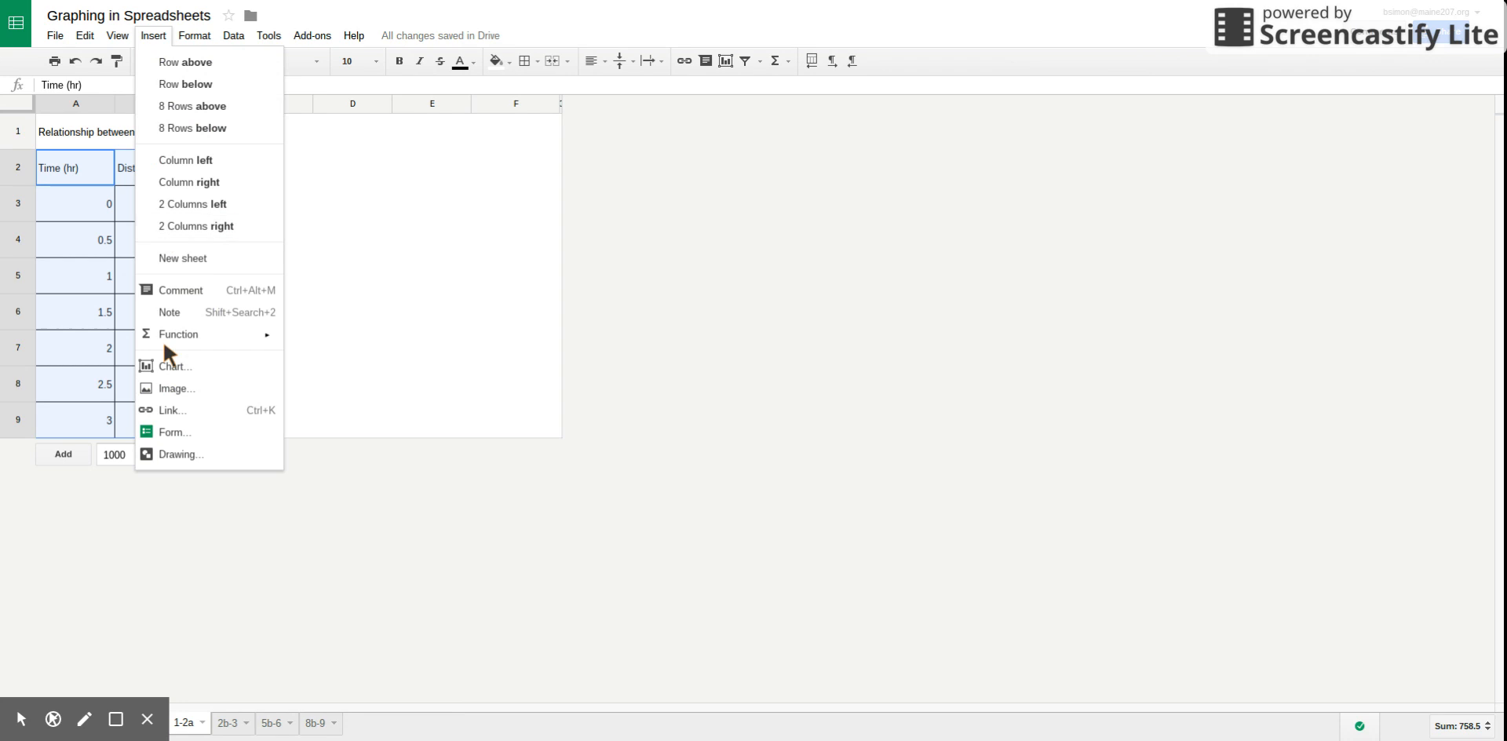
left_click(164, 367)
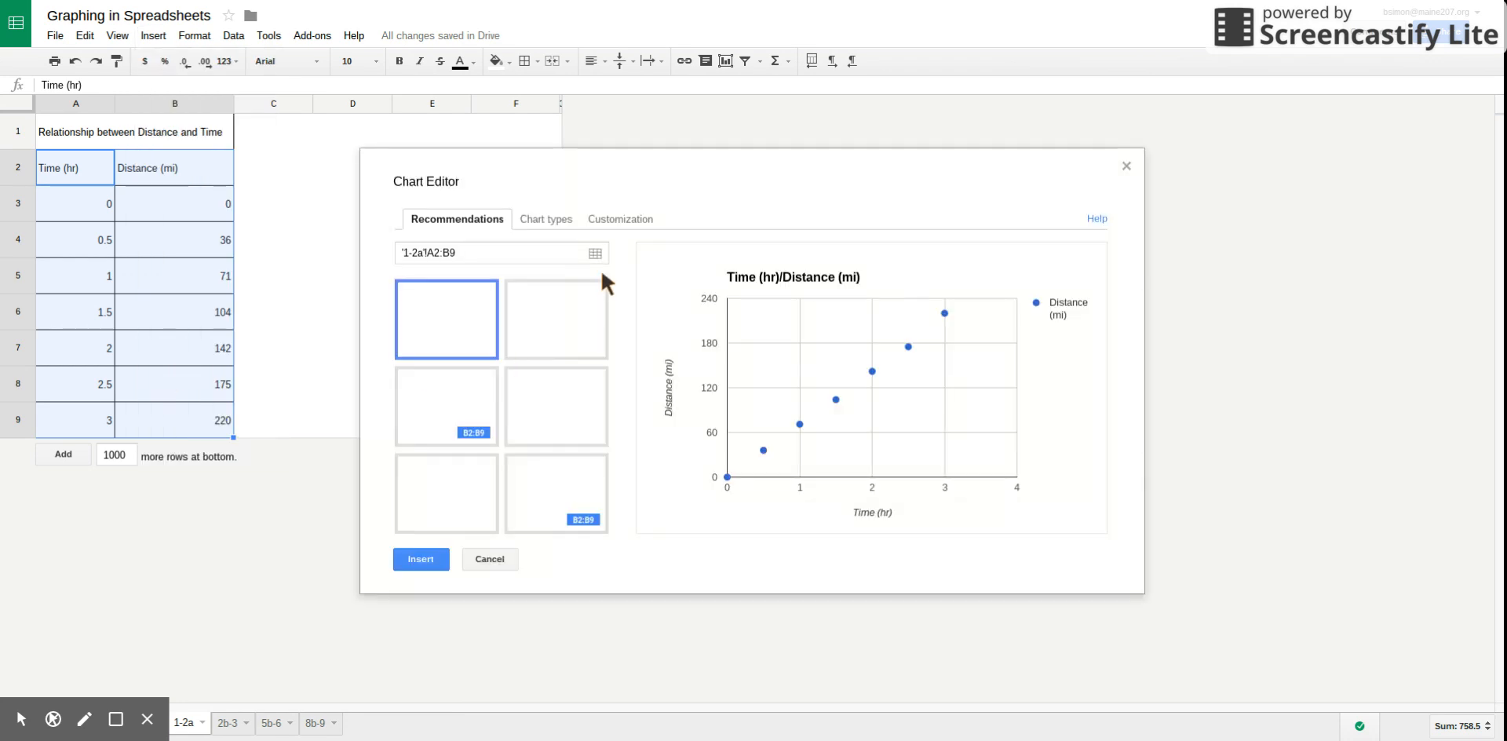
left_click(541, 219)
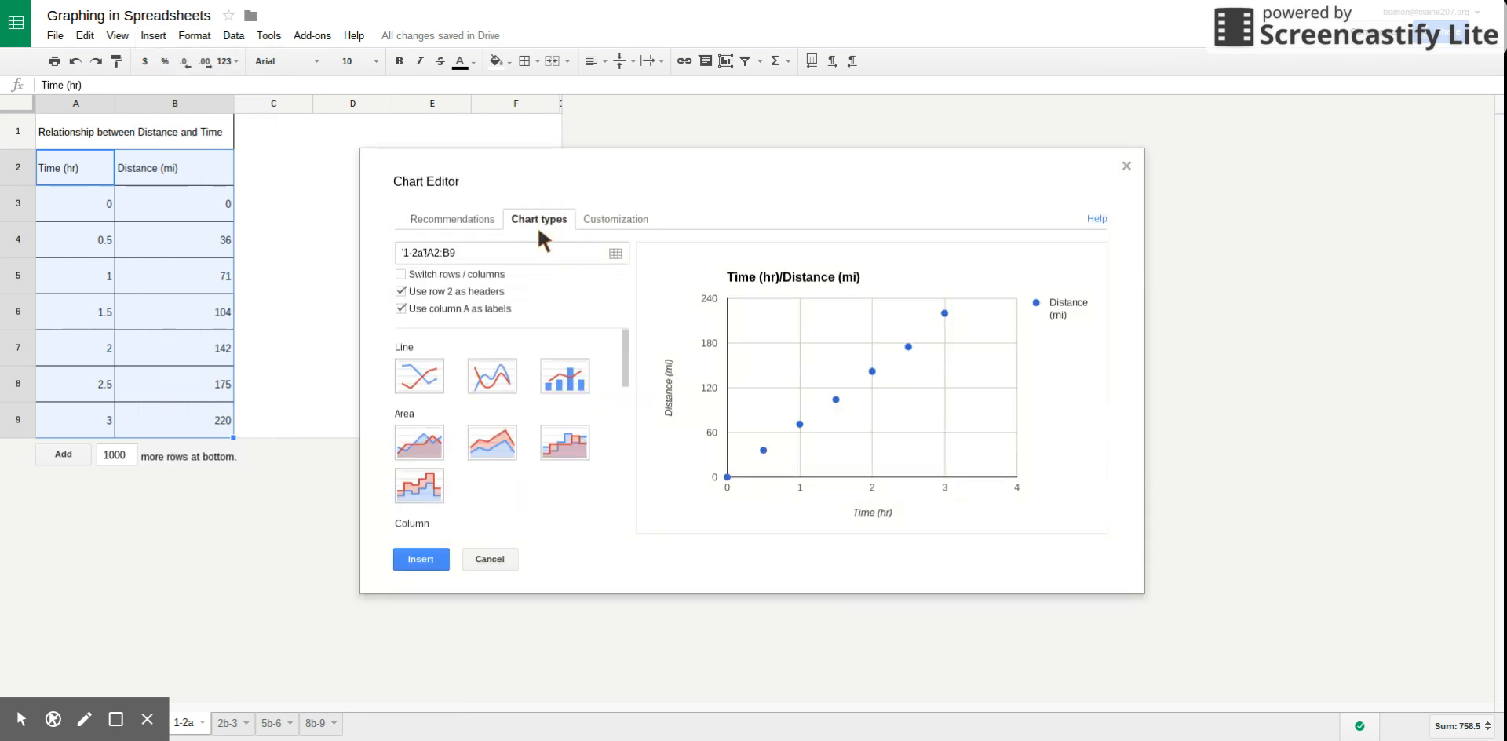
scroll(451, 405, "down", 5)
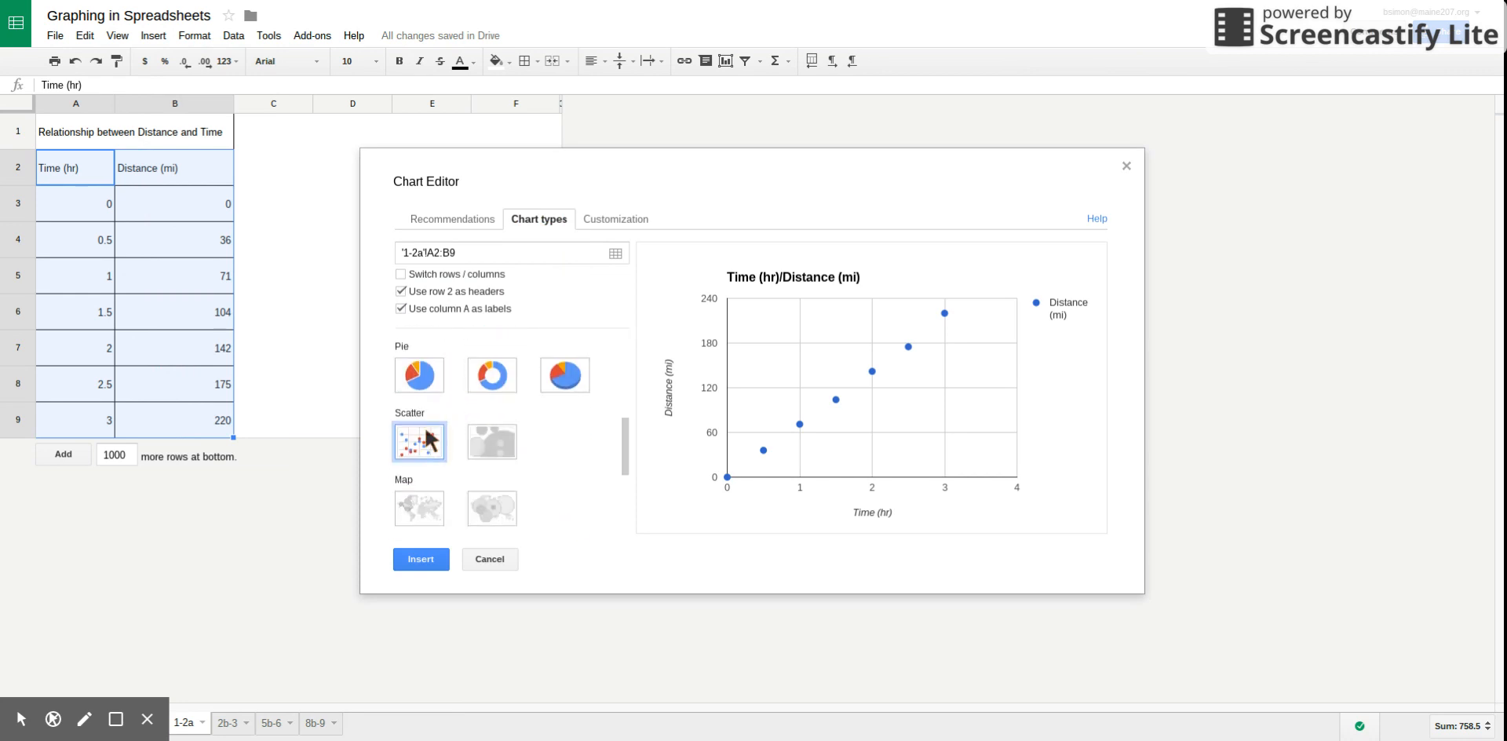
left_click(421, 440)
Try the pie and column chart types on the data and return to the scatter chart.
left_click(427, 373)
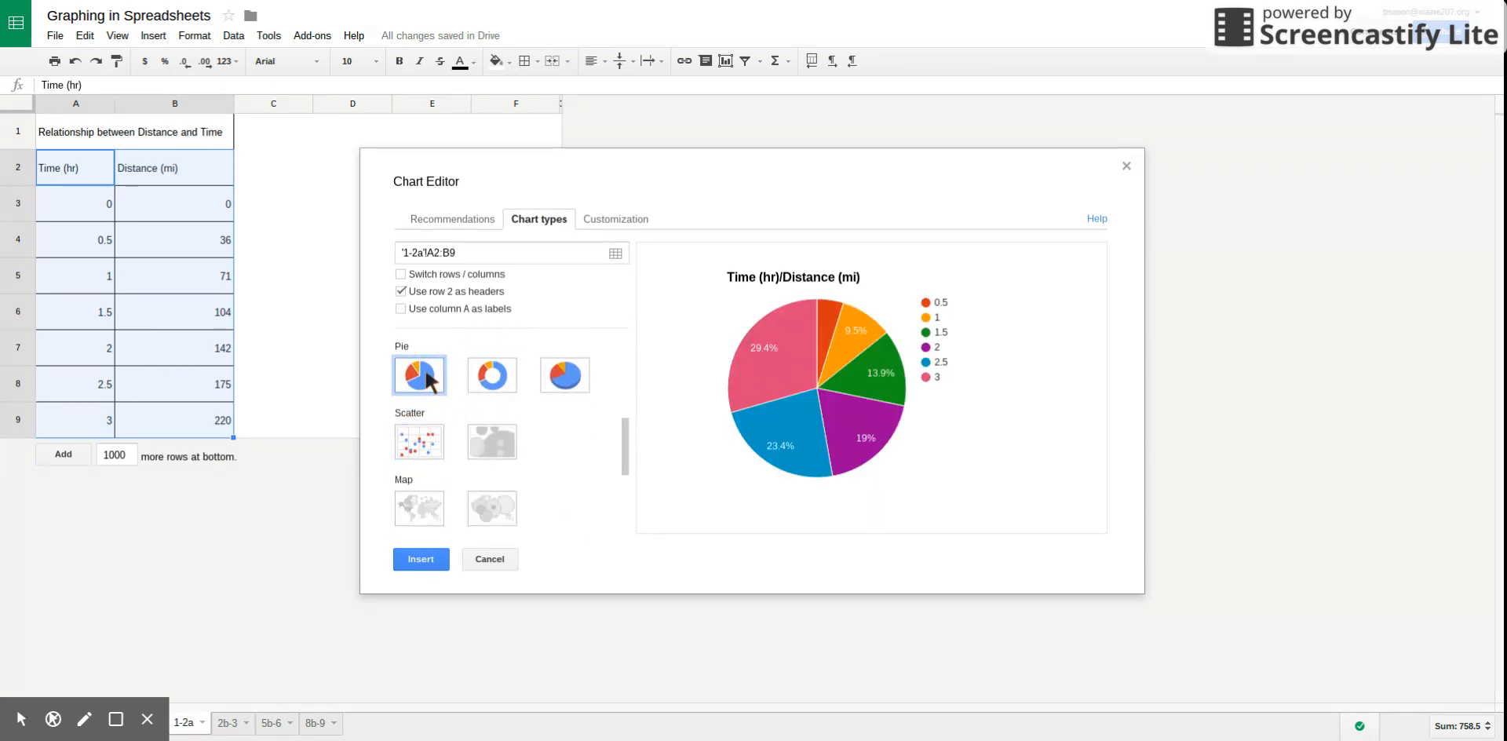
scroll(428, 369, "up", 2)
left_click(425, 349)
scroll(424, 369, "down", 3)
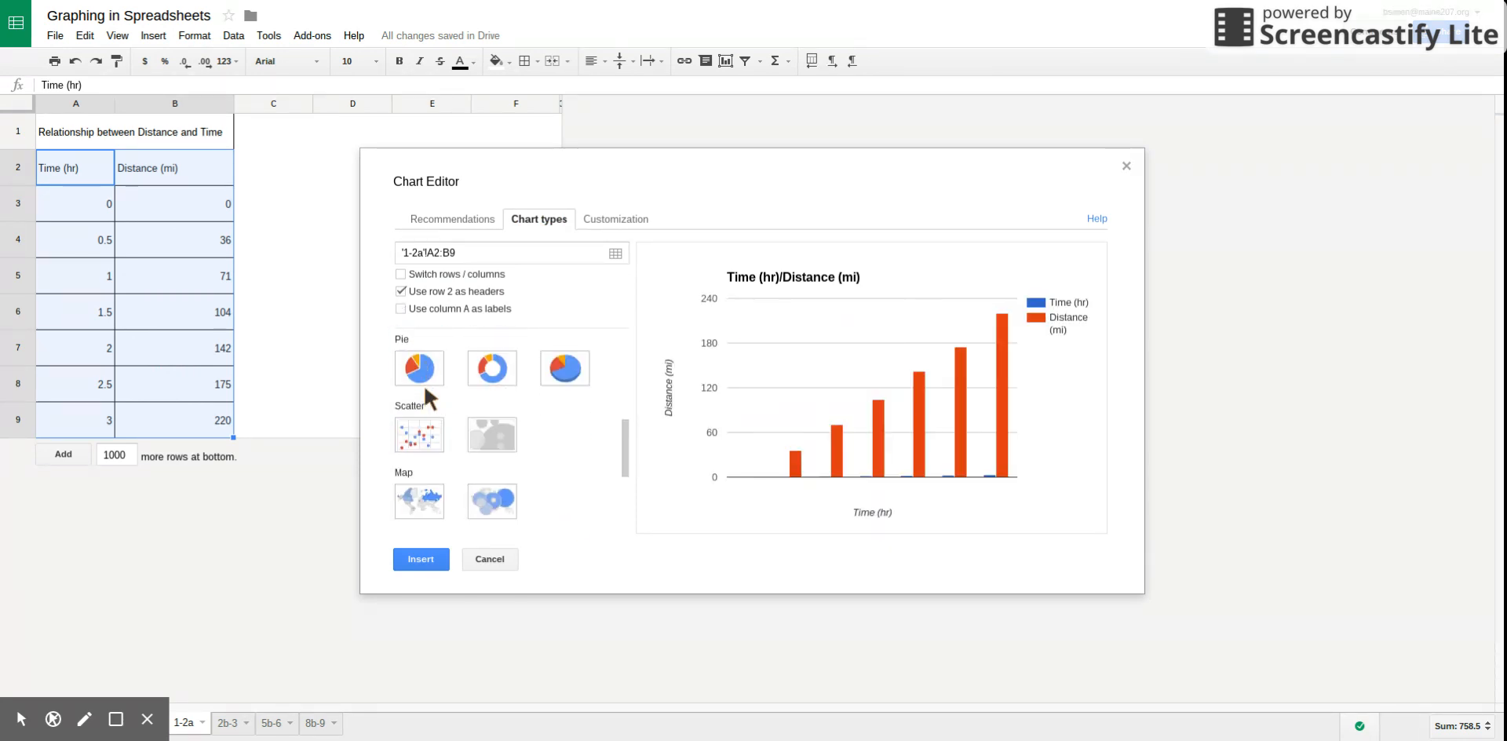
left_click(416, 428)
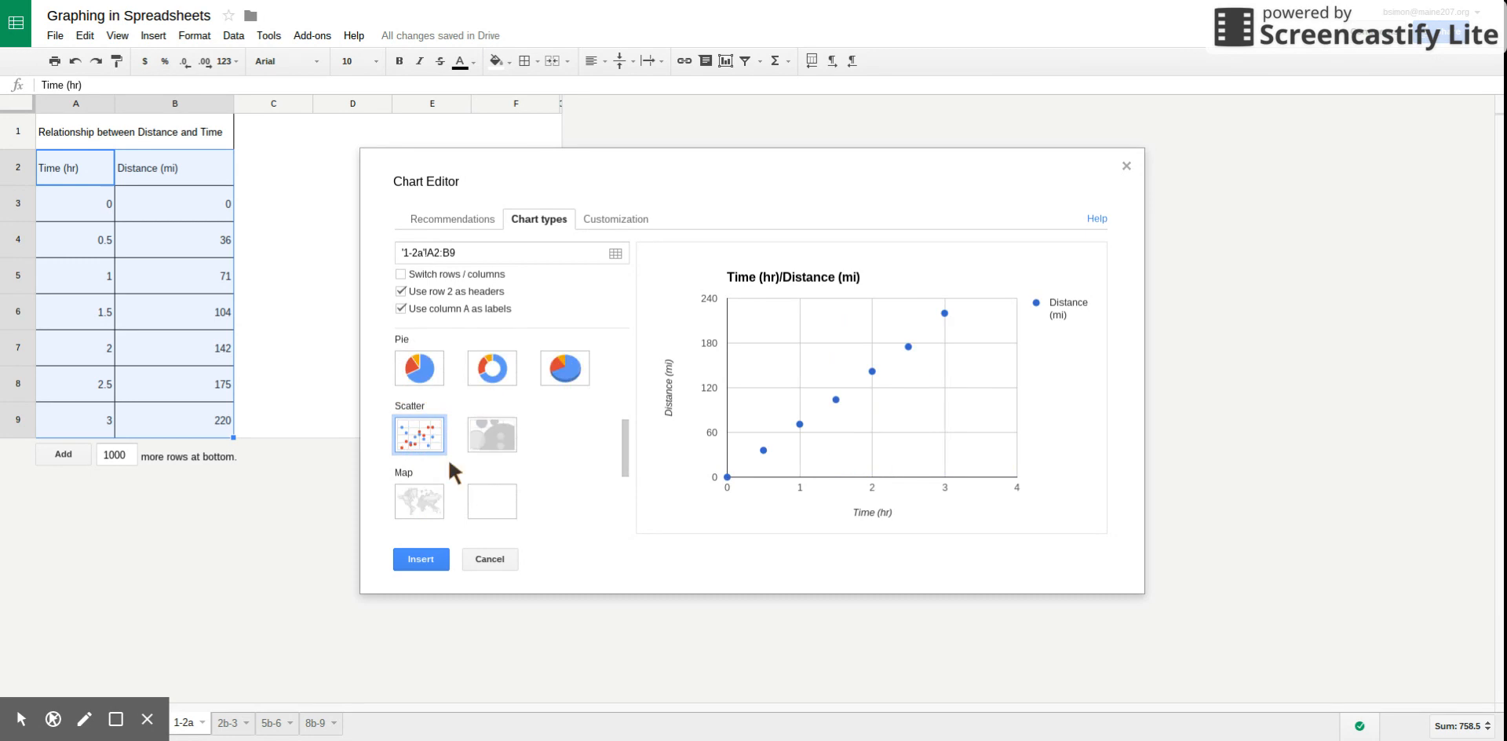
Set the chart title to "Distance vs. Time of A Road Trip".
left_click(596, 222)
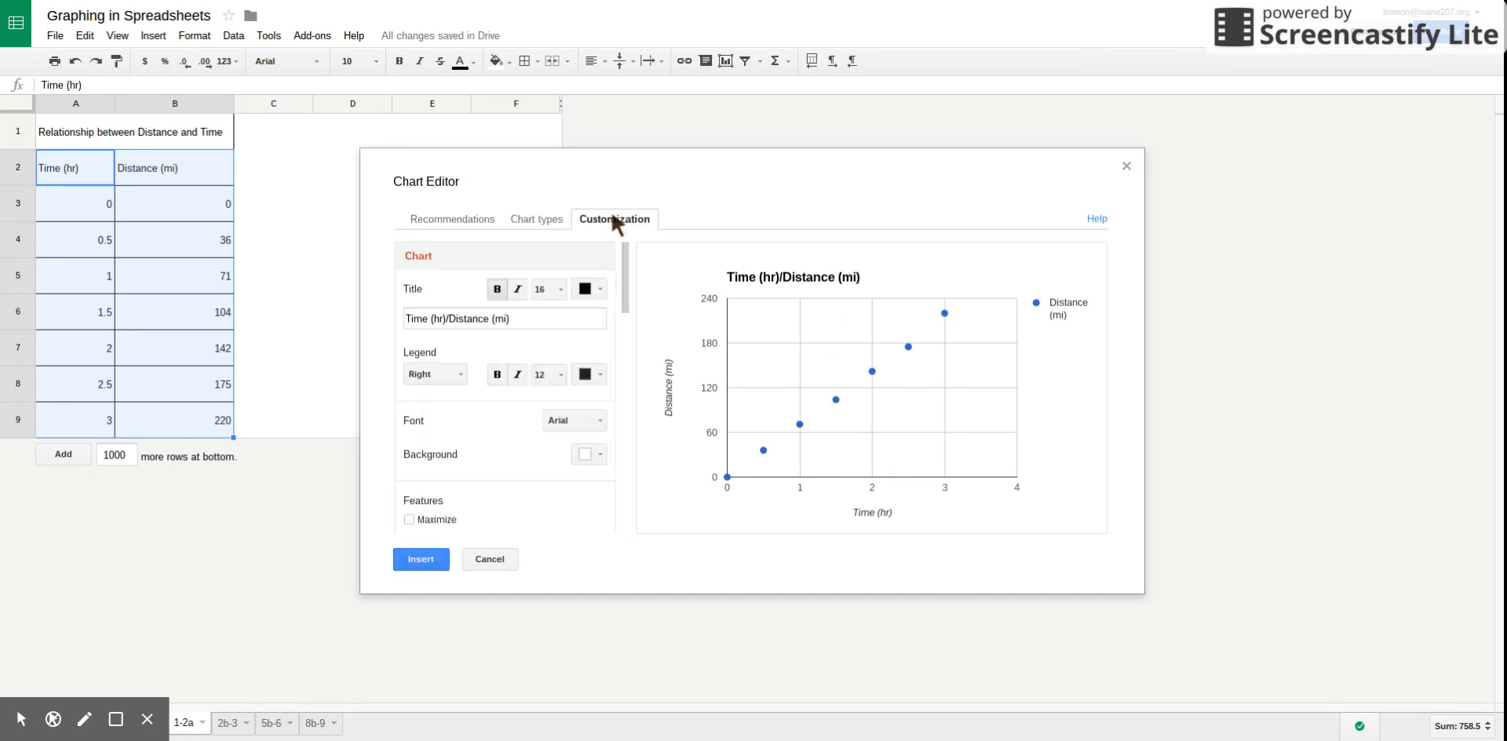
left_click(518, 322)
left_click_drag(518, 323, 386, 330)
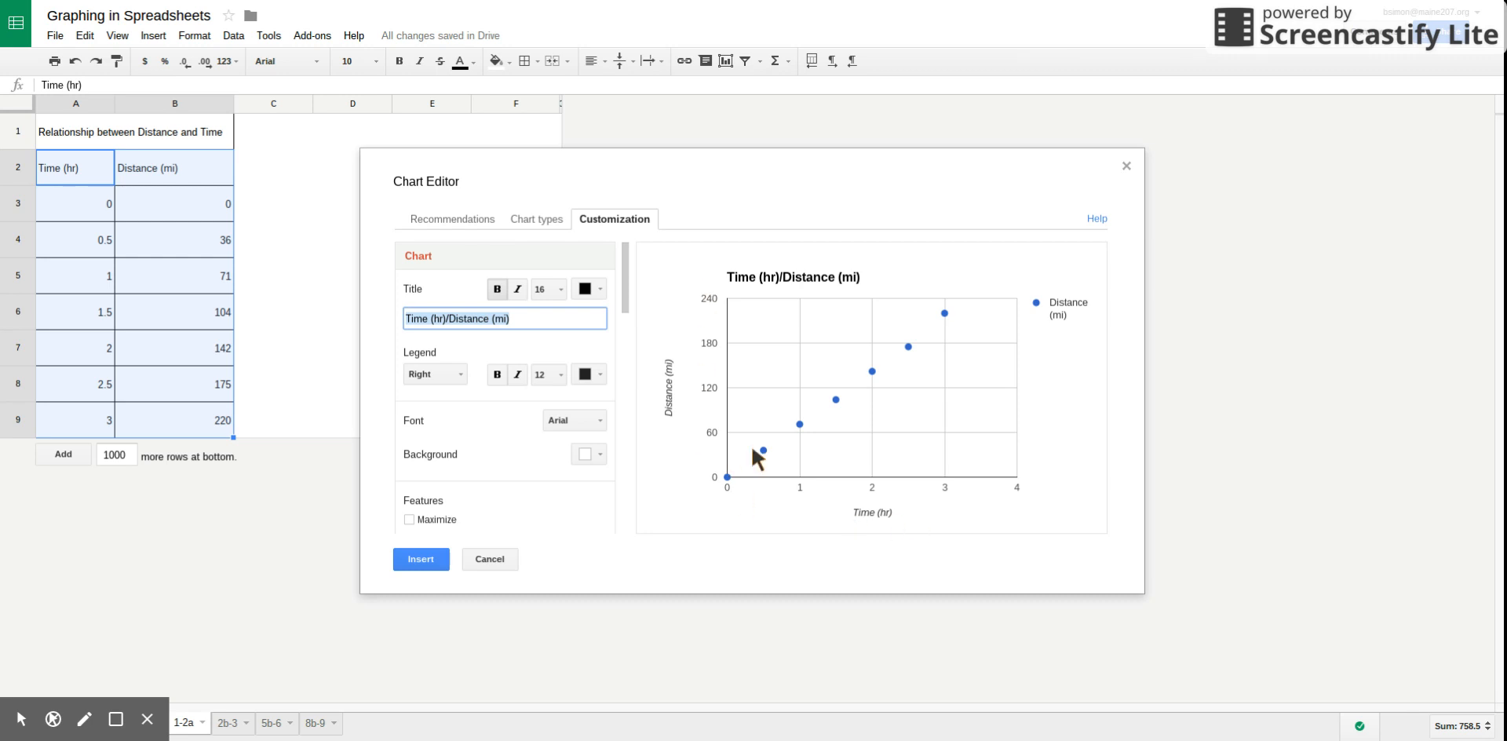
type("D")
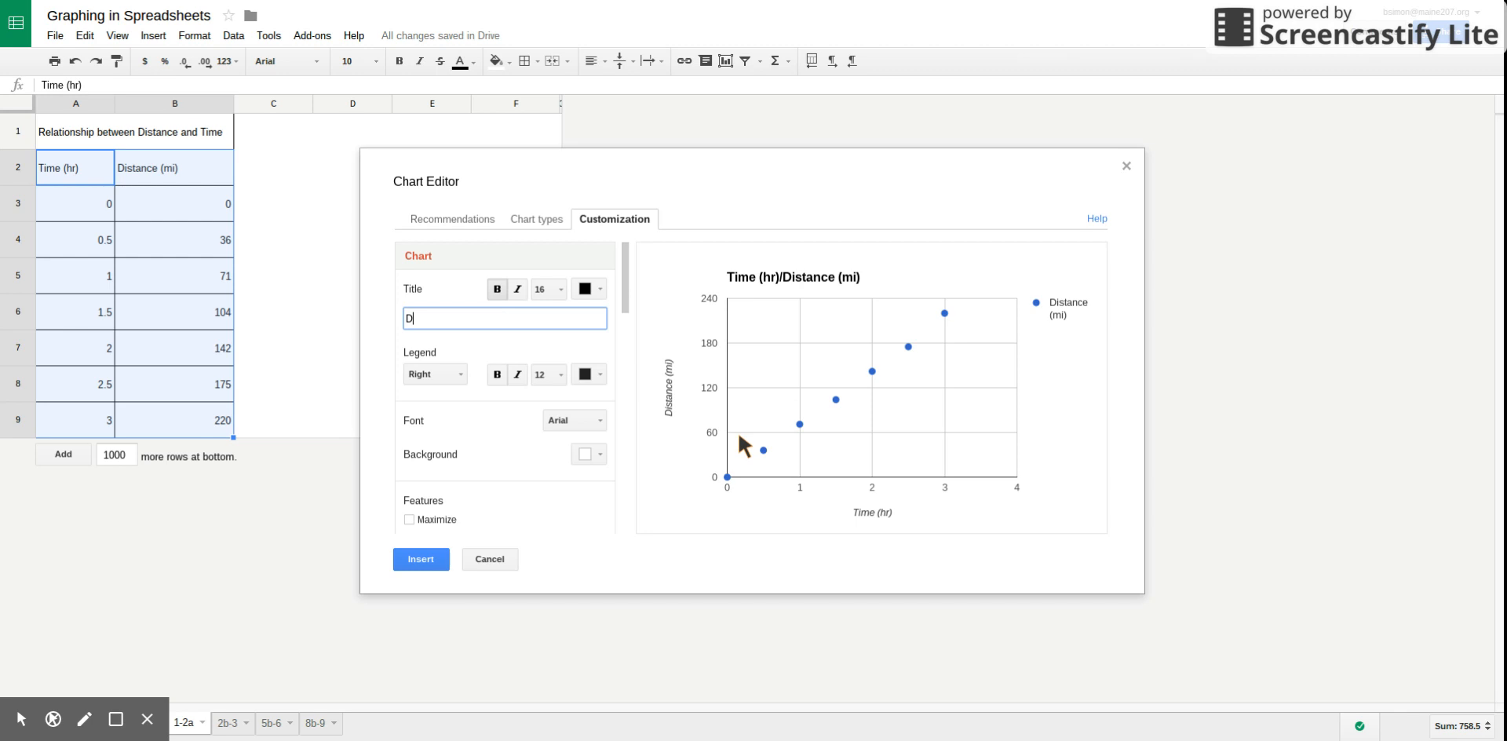
type("istance vs. Time of")
type("A Road Trip")
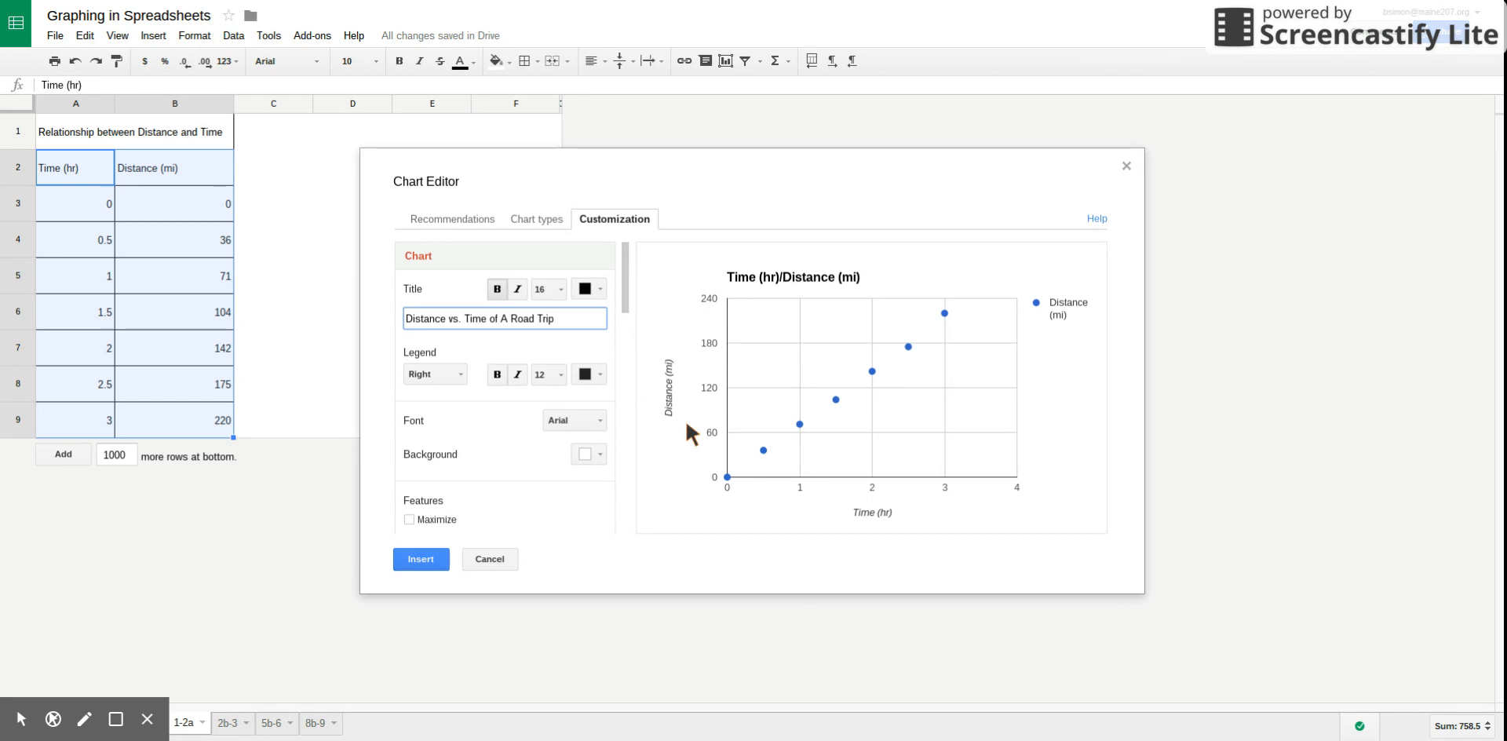
Place the chart's legend inside the plot area.
left_click_drag(626, 279, 630, 296)
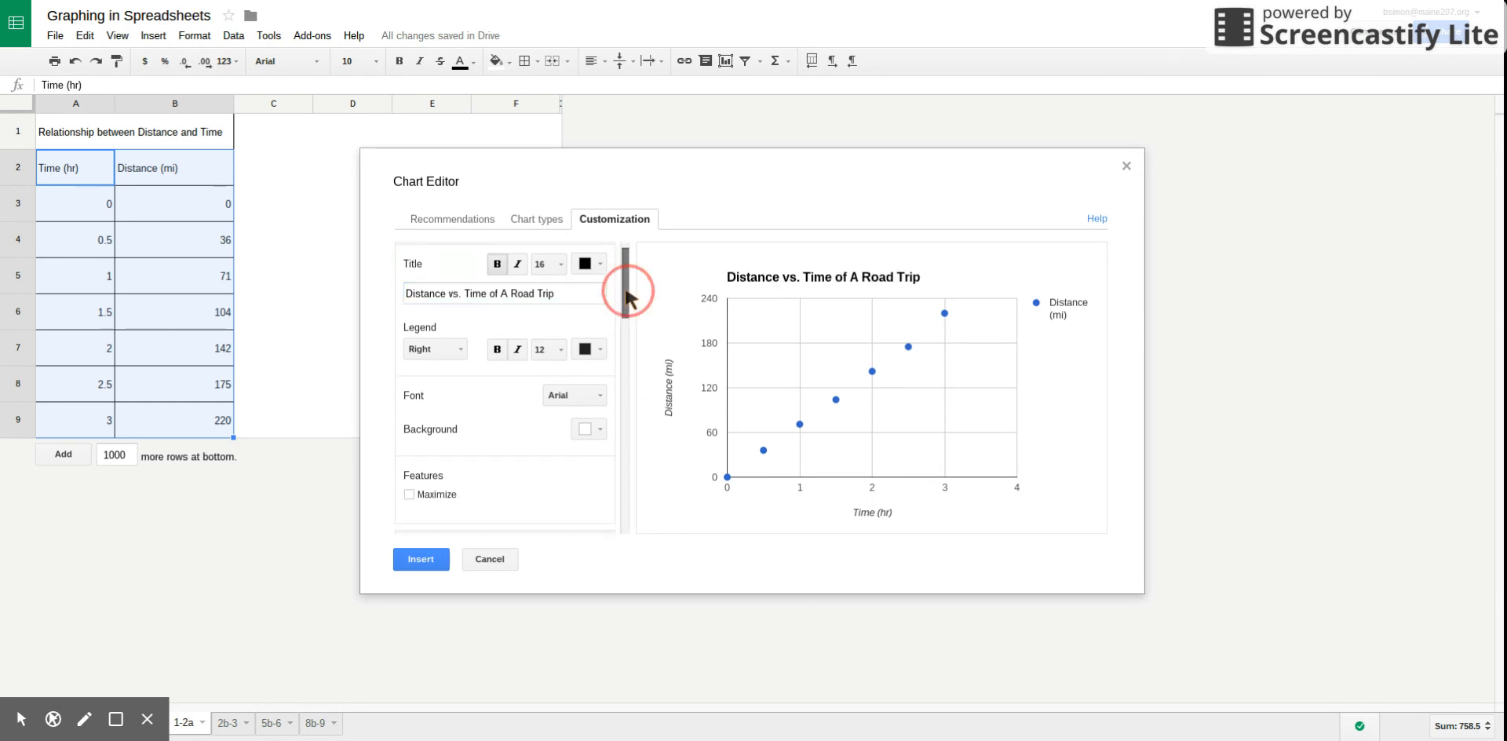
scroll(624, 292, "down", 5)
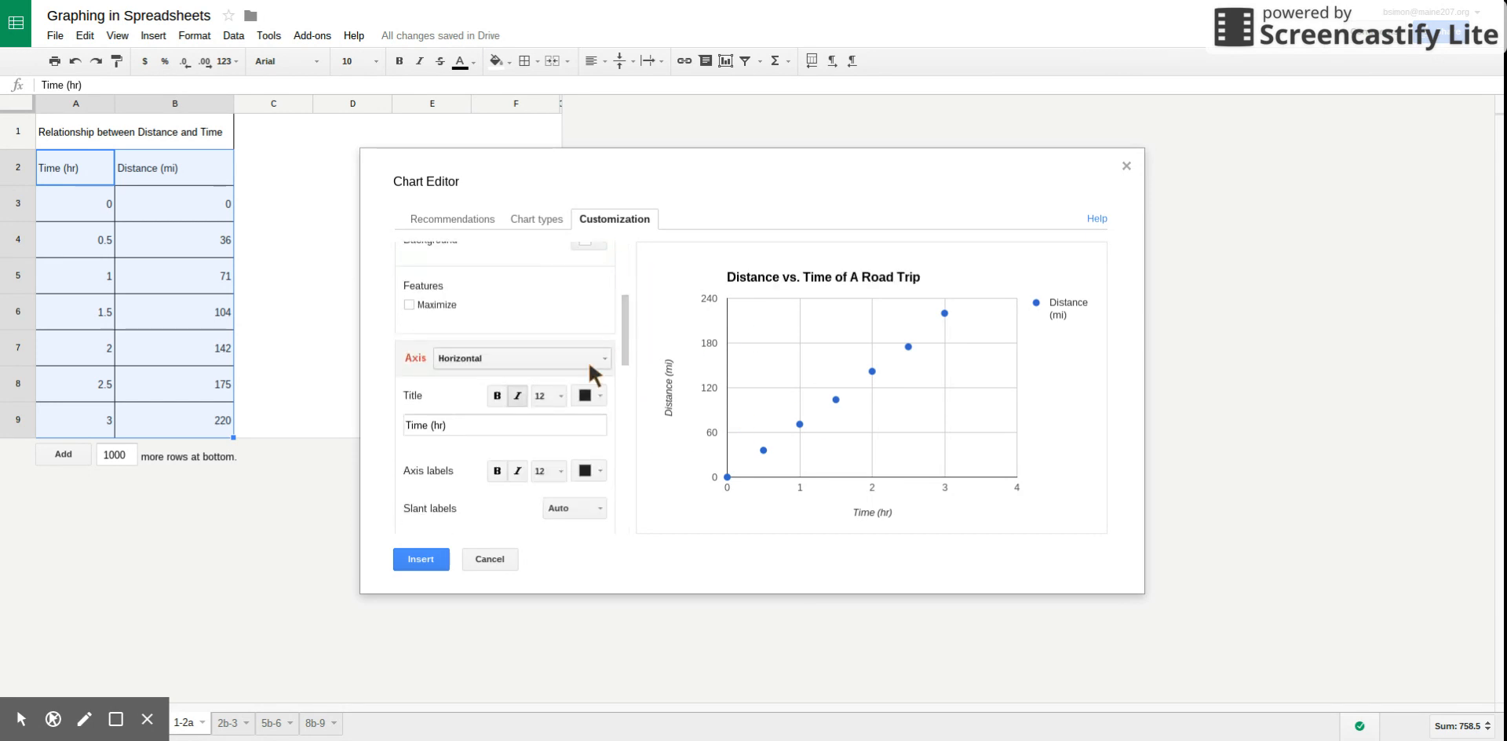
left_click_drag(617, 333, 616, 281)
left_click(430, 355)
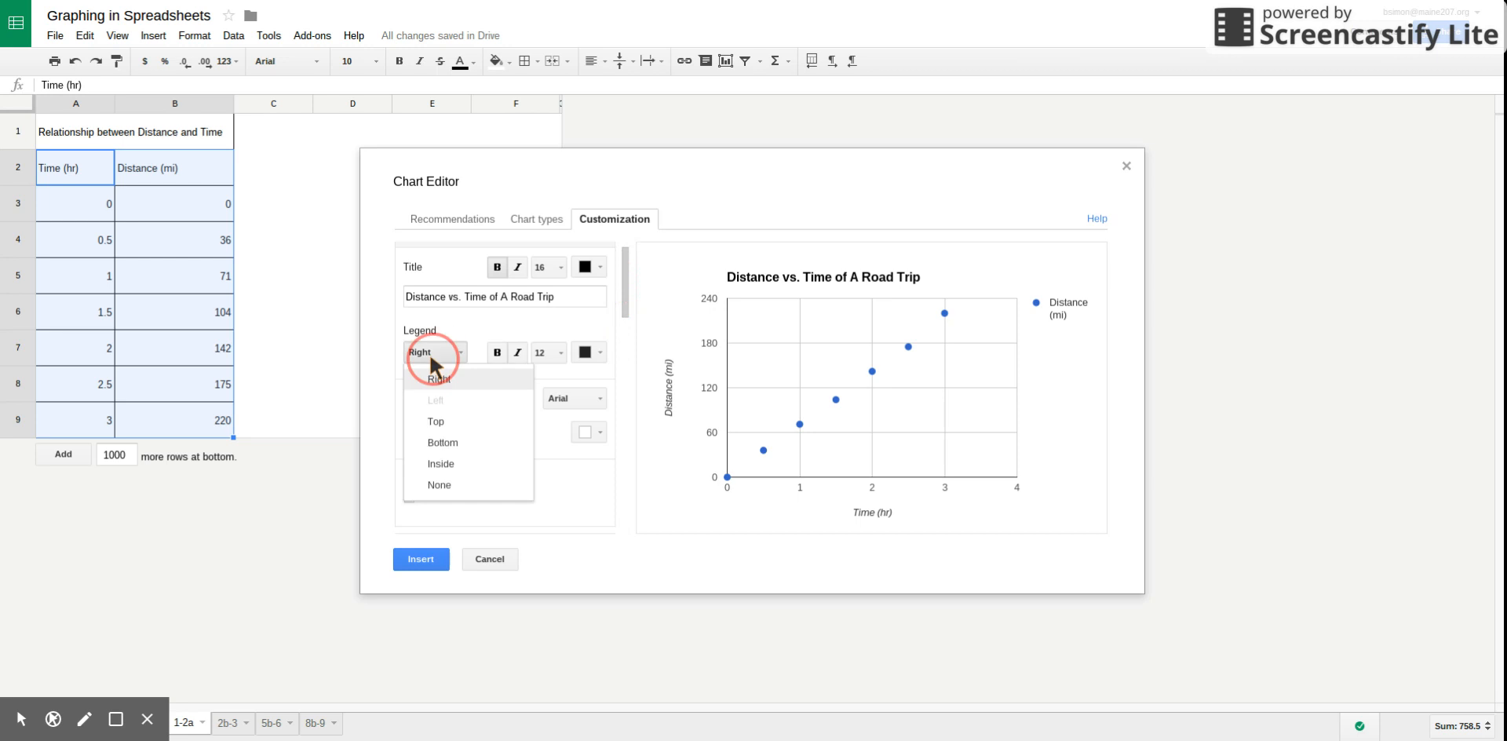
left_click(441, 464)
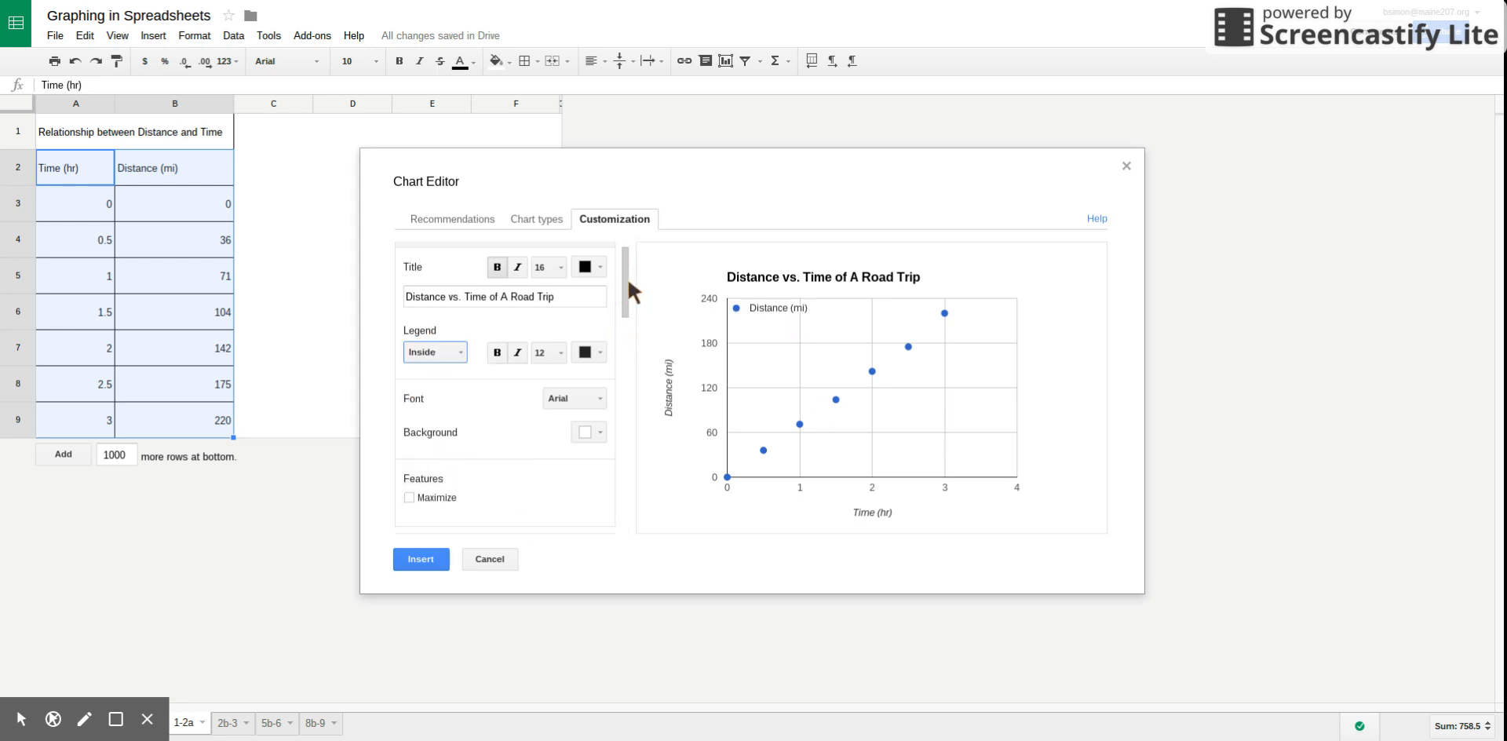
Examine the title settings of the horizontal and left vertical axes, ending on the horizontal axis.
scroll(628, 284, "down", 4)
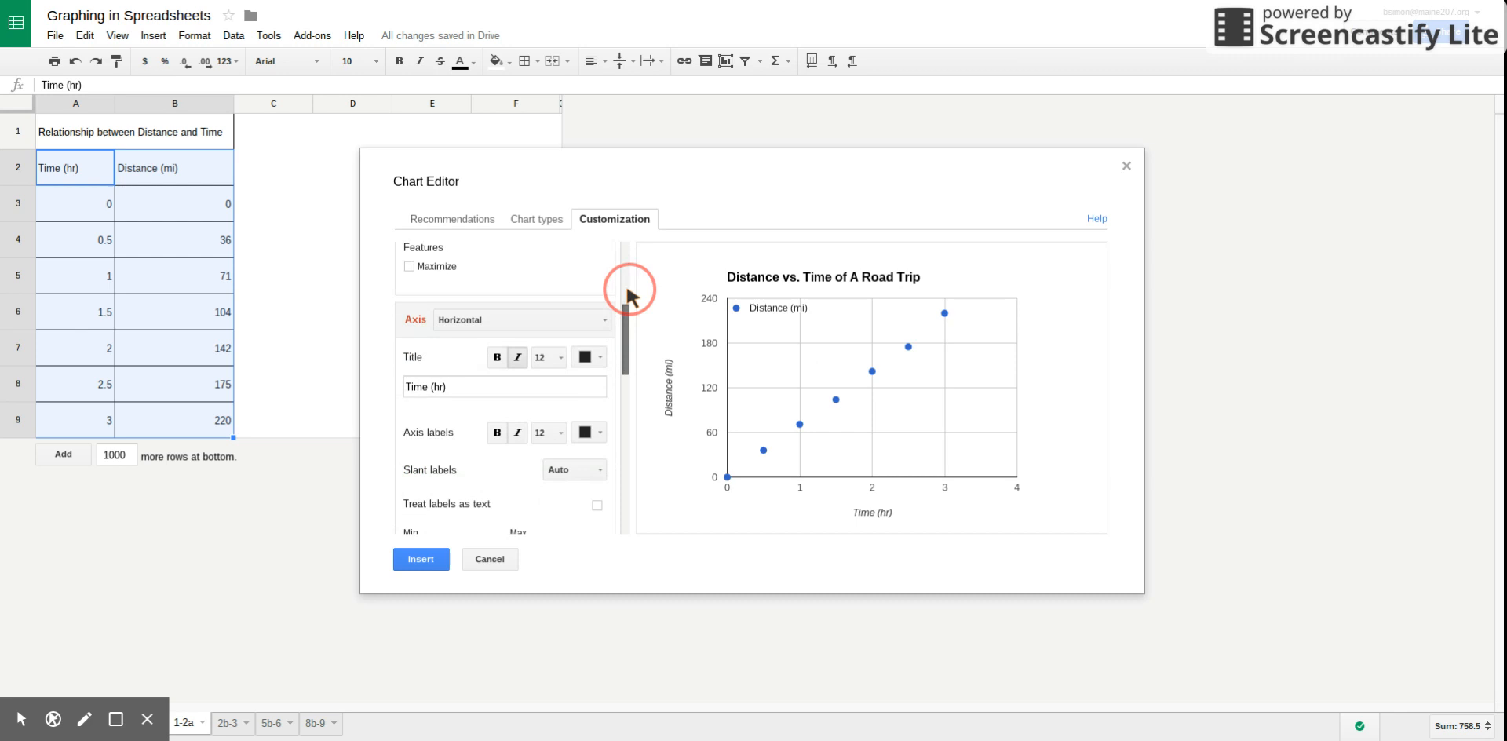
left_click(534, 322)
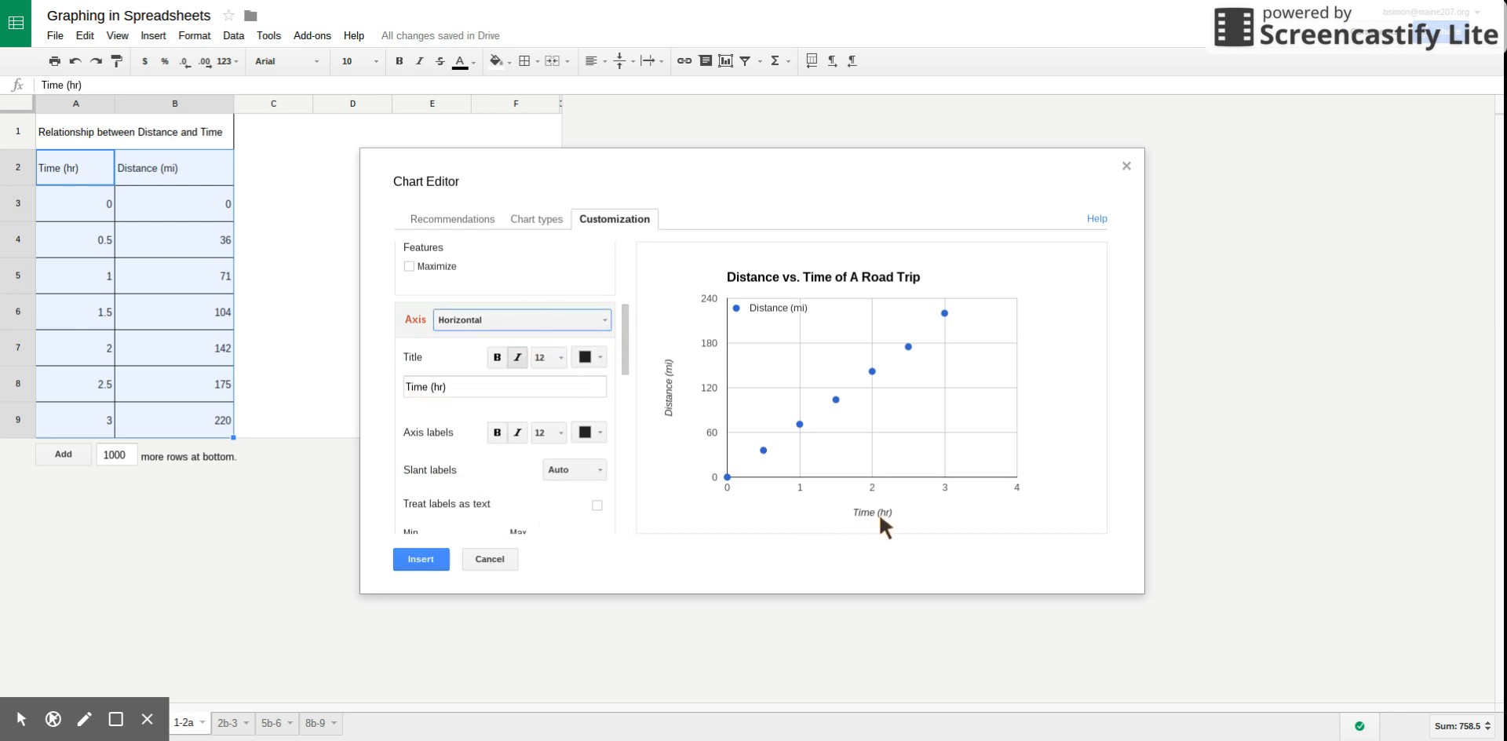
left_click(576, 318)
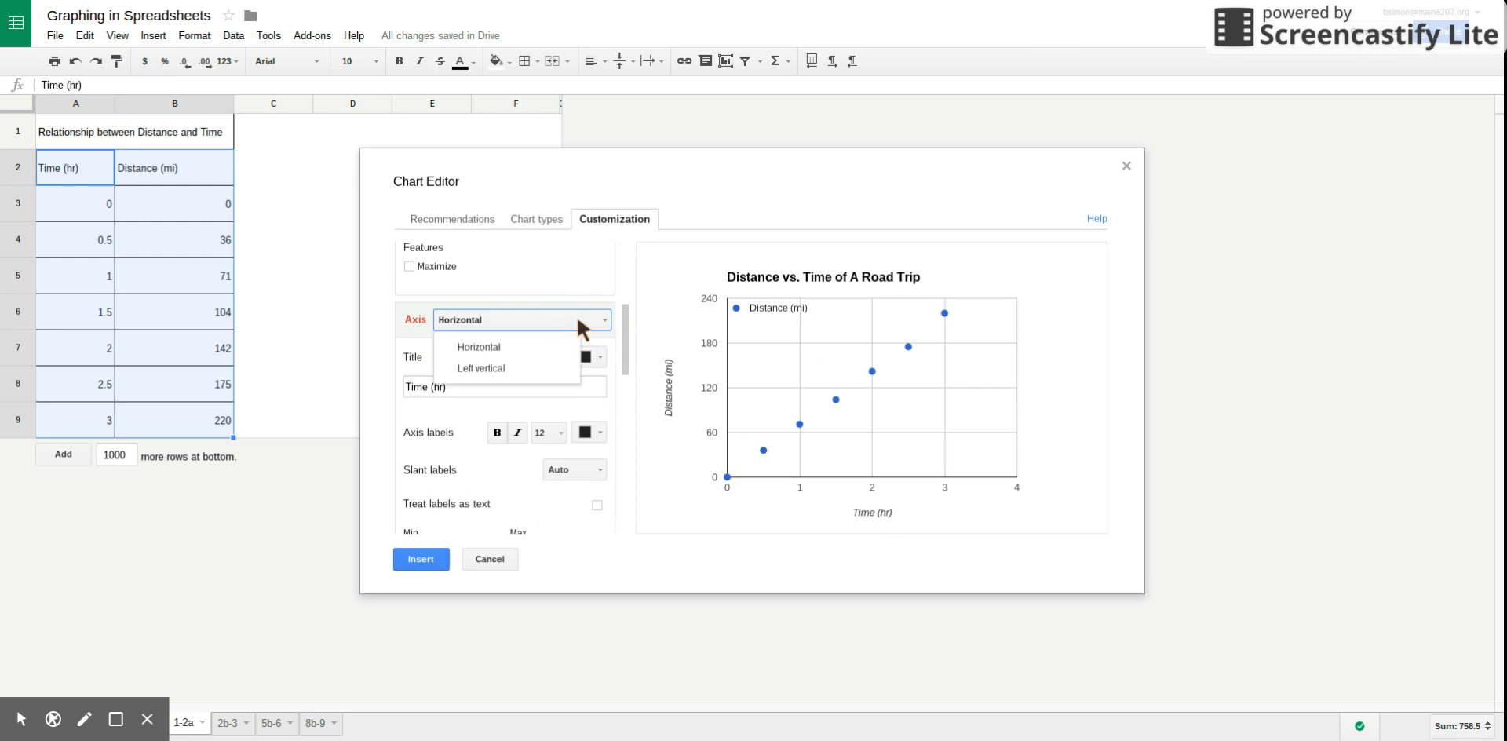
left_click(516, 355)
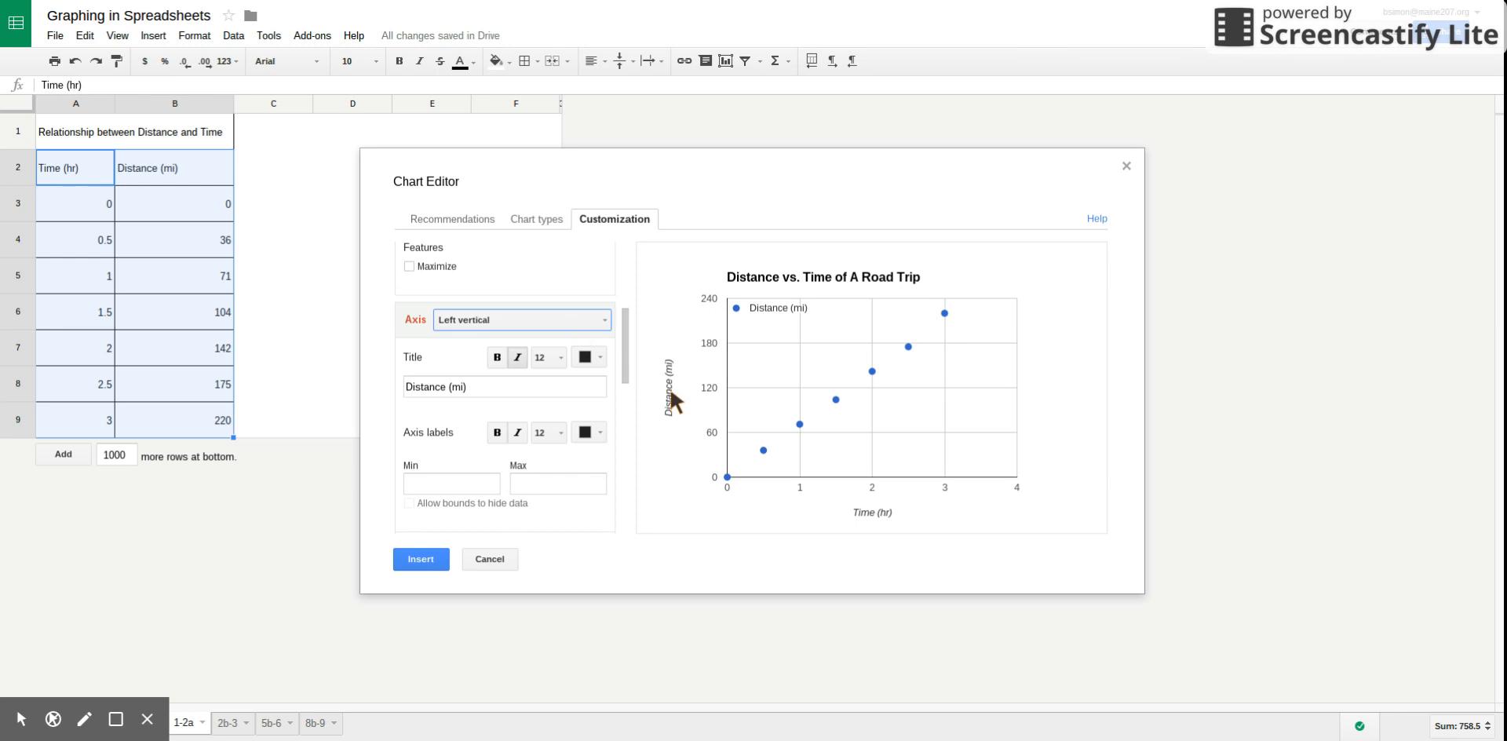
left_click(603, 322)
left_click(493, 348)
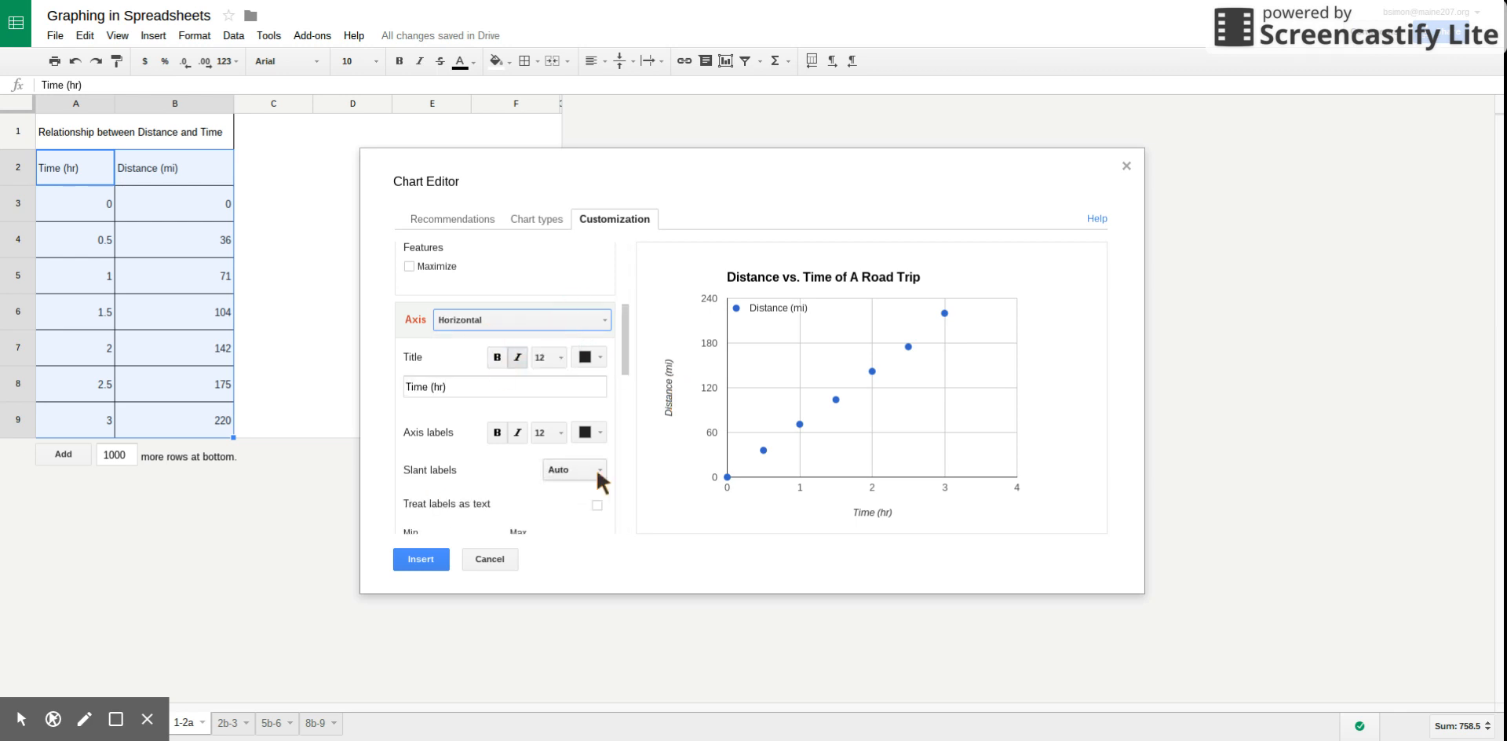
Set the horizontal axis range to a minimum of 0 and a maximum of 6.
left_click_drag(625, 355, 625, 379)
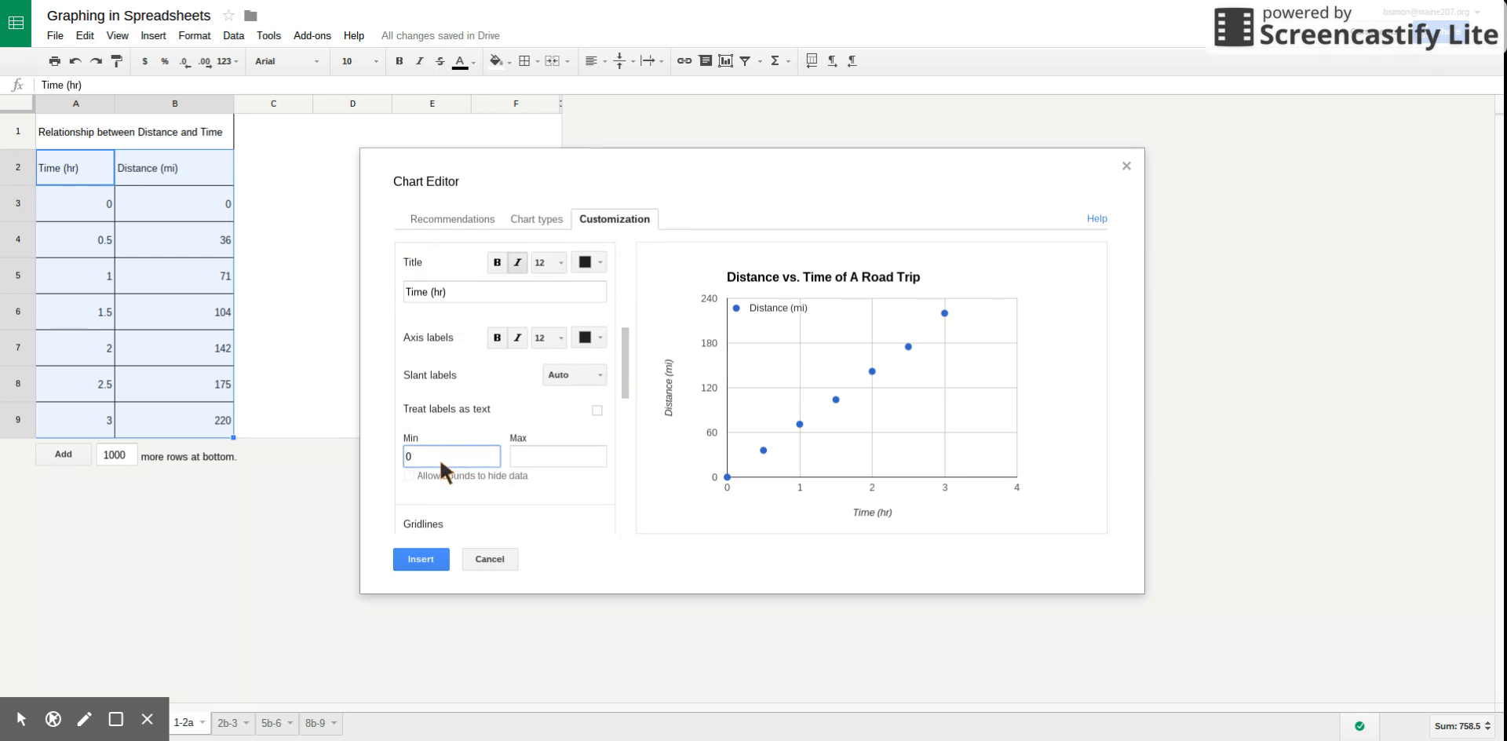
left_click(522, 457)
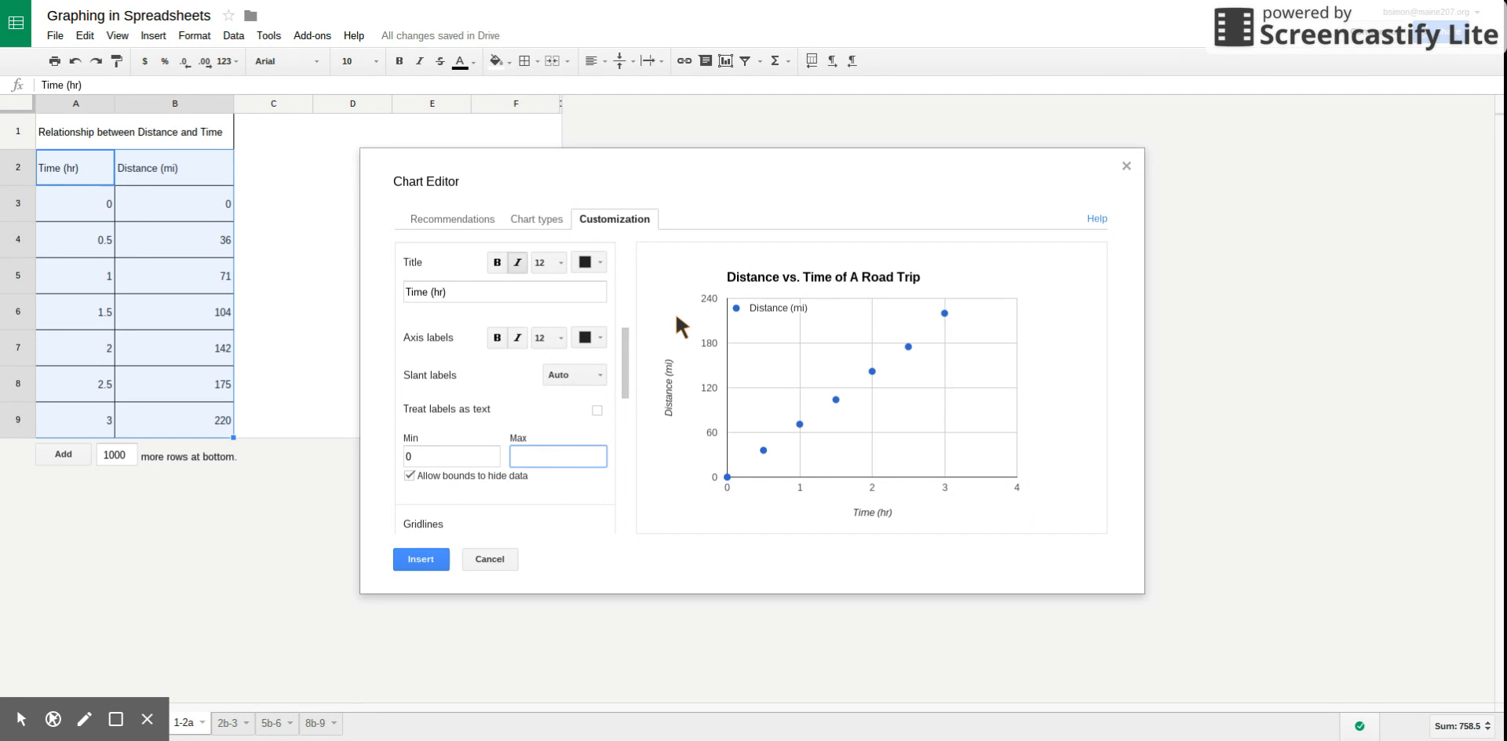
type("6")
left_click(564, 489)
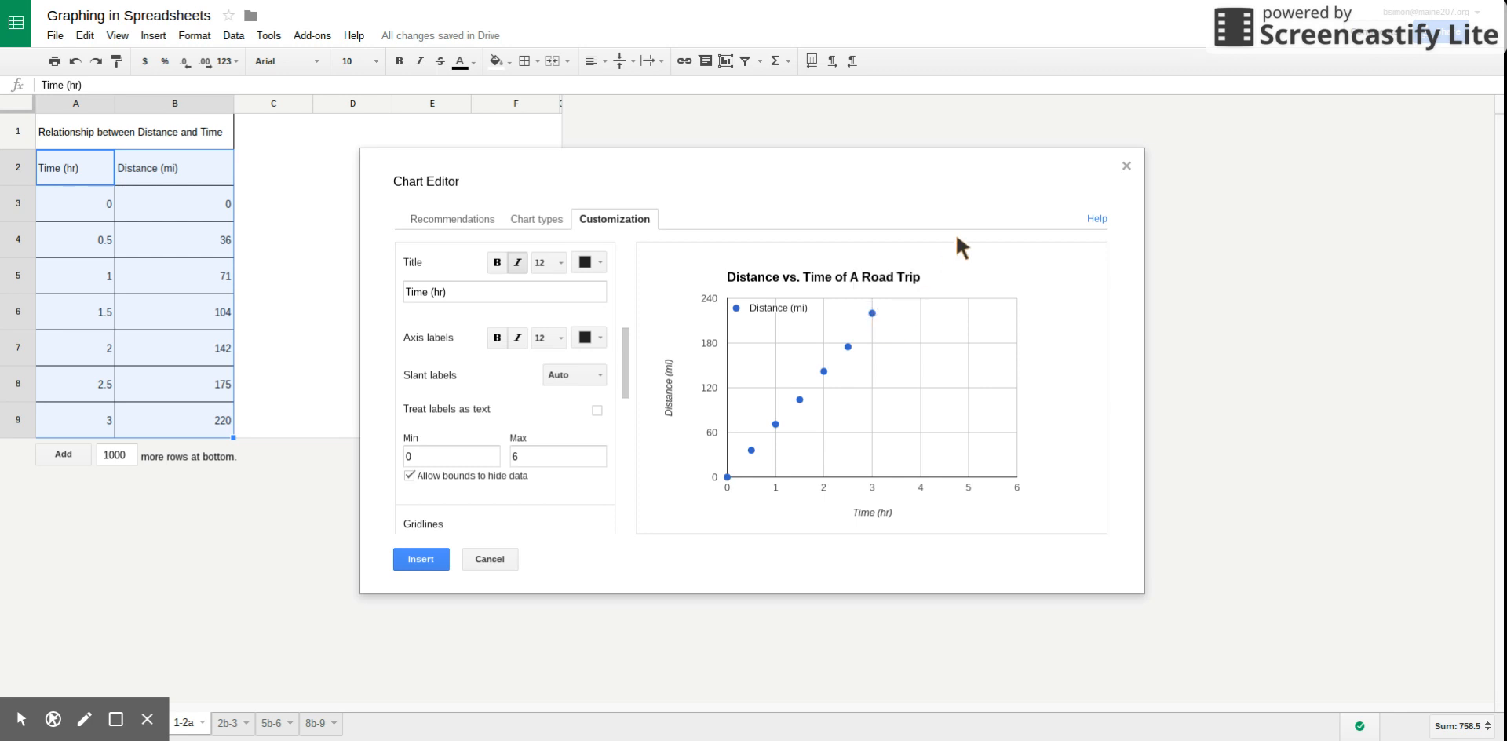
Set the left vertical axis range to a minimum of 0 and a maximum of 500.
left_click_drag(624, 385, 622, 371)
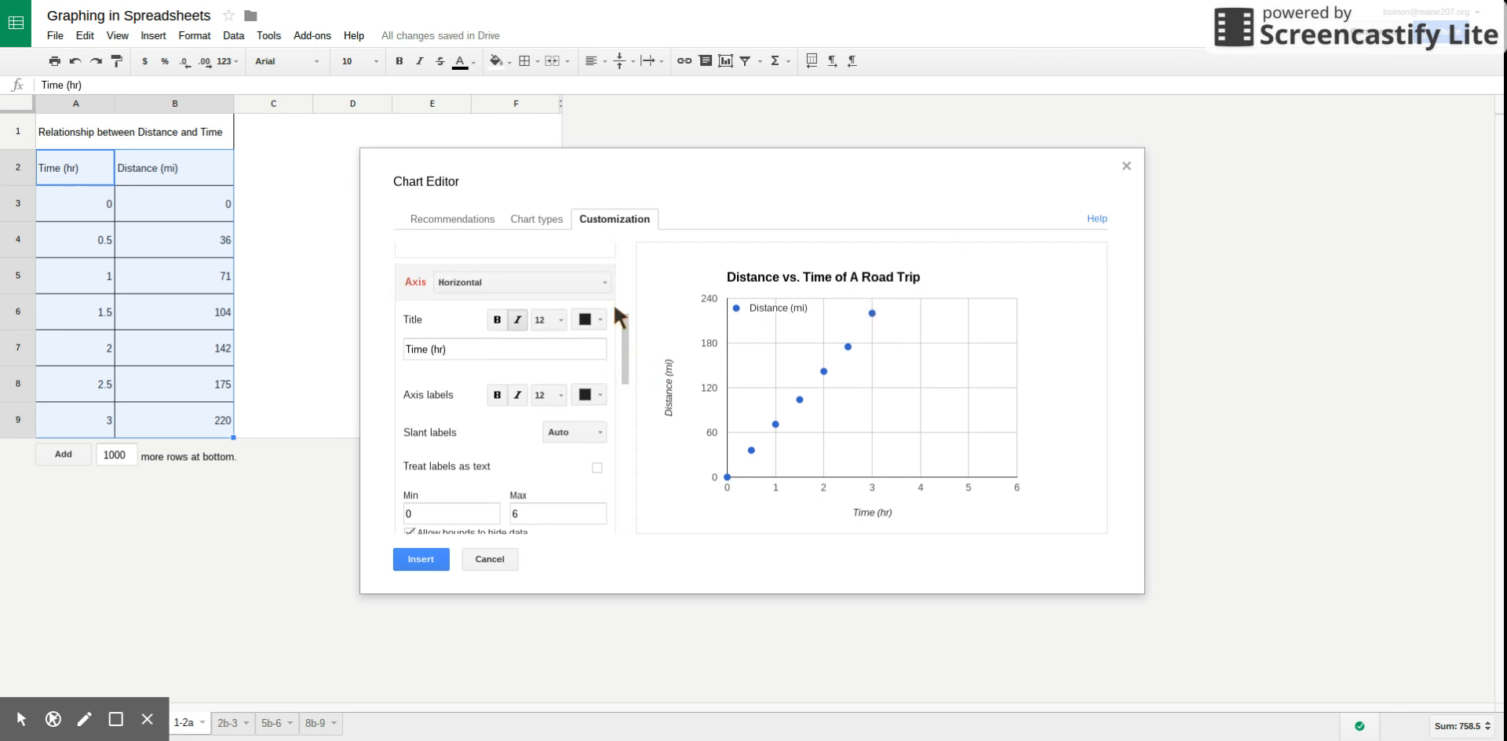
left_click(595, 282)
left_click(528, 331)
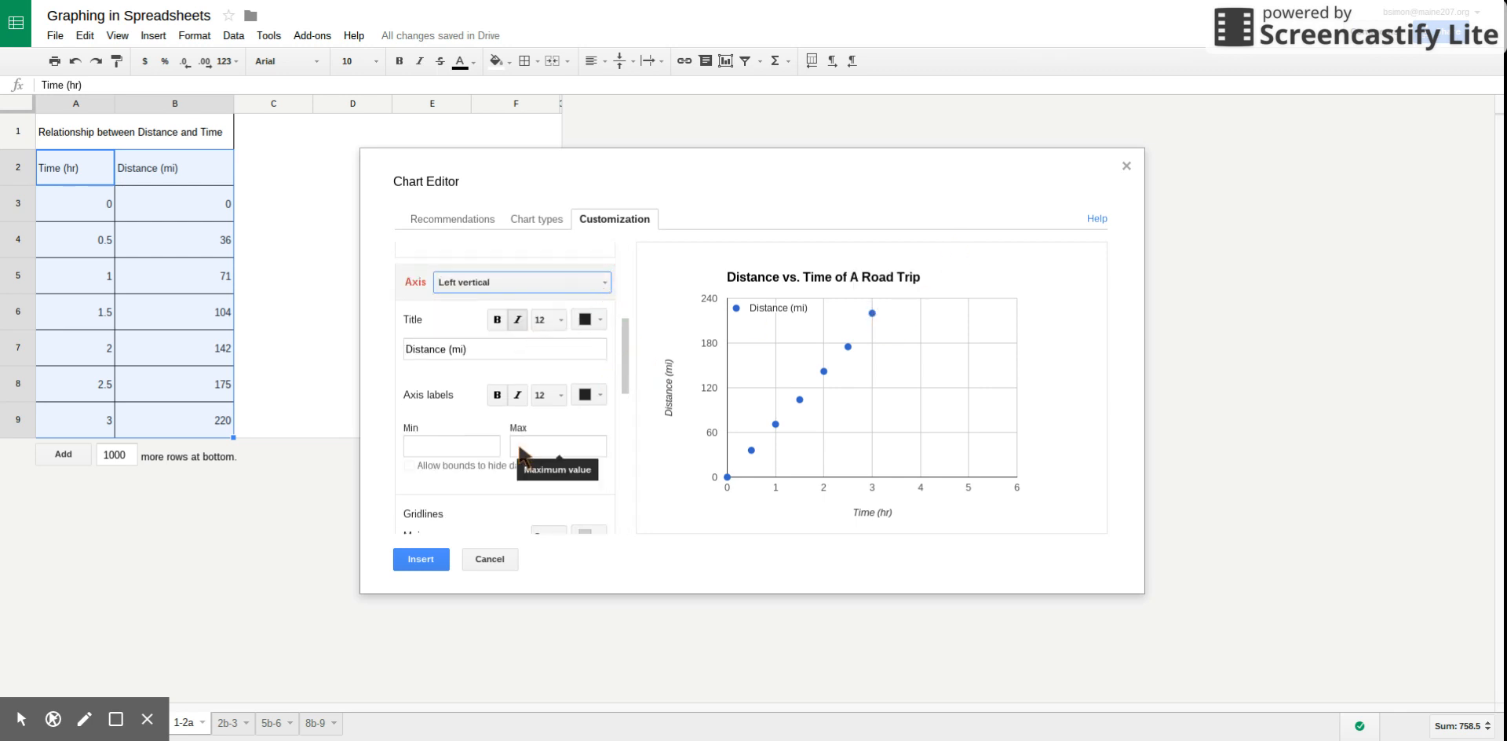
left_click(471, 445)
type("0")
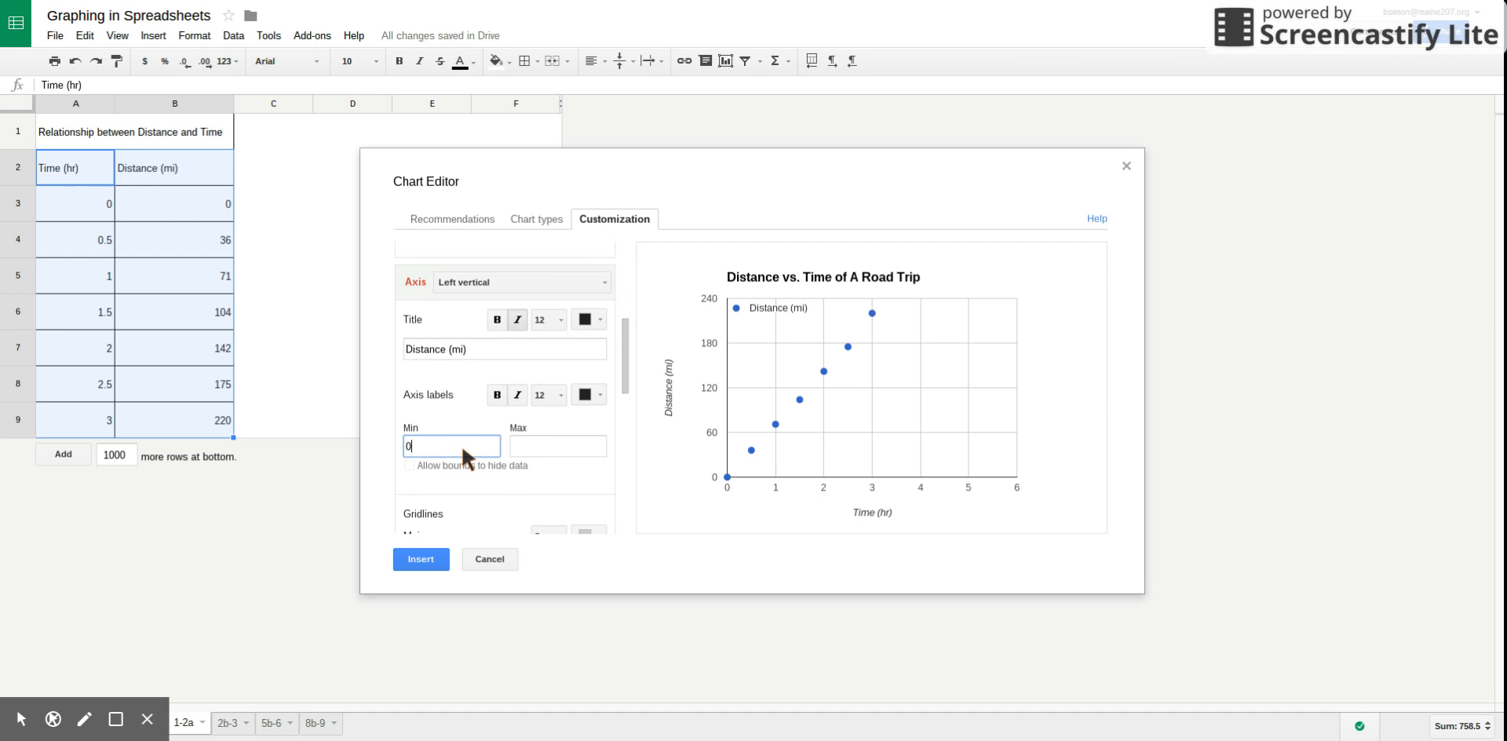
left_click(542, 445)
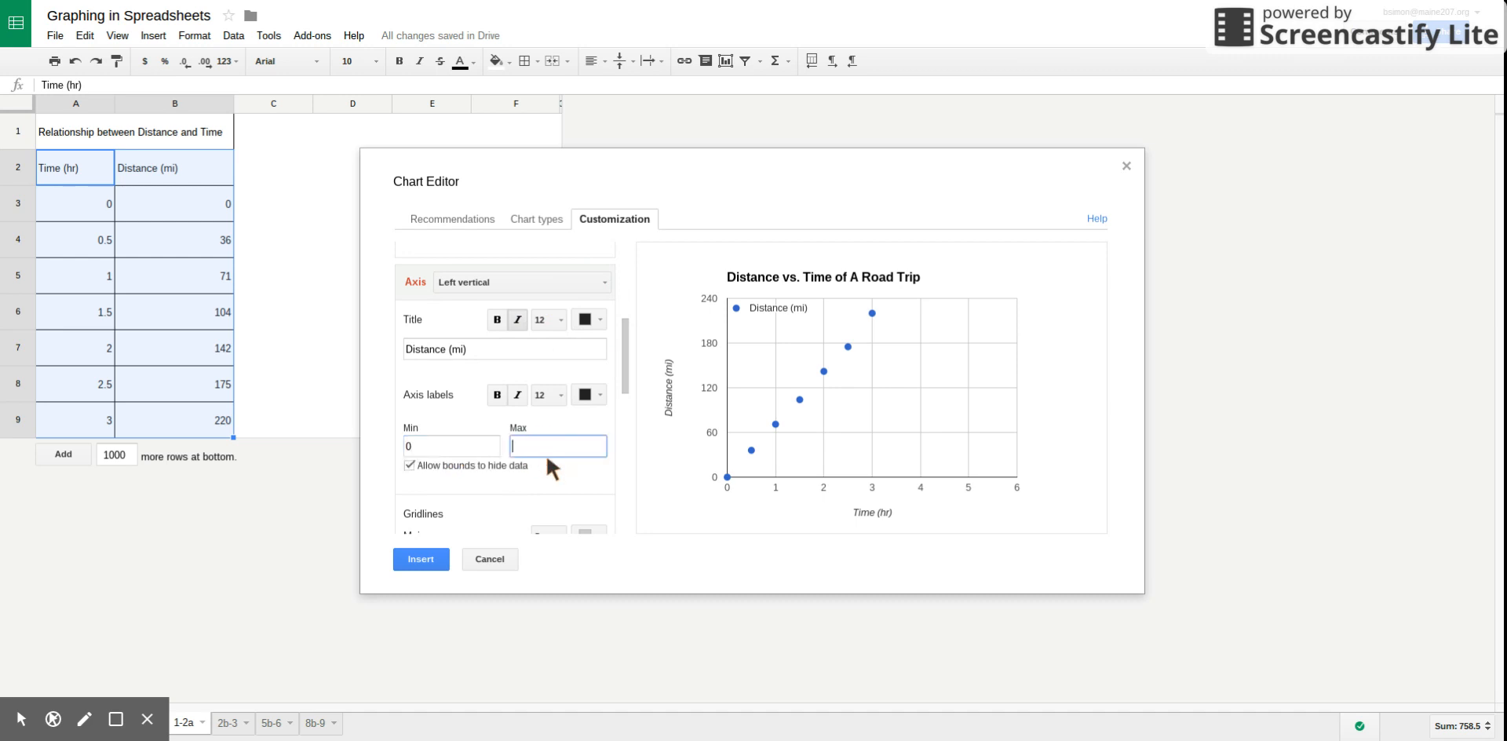
type("500")
left_click(608, 461)
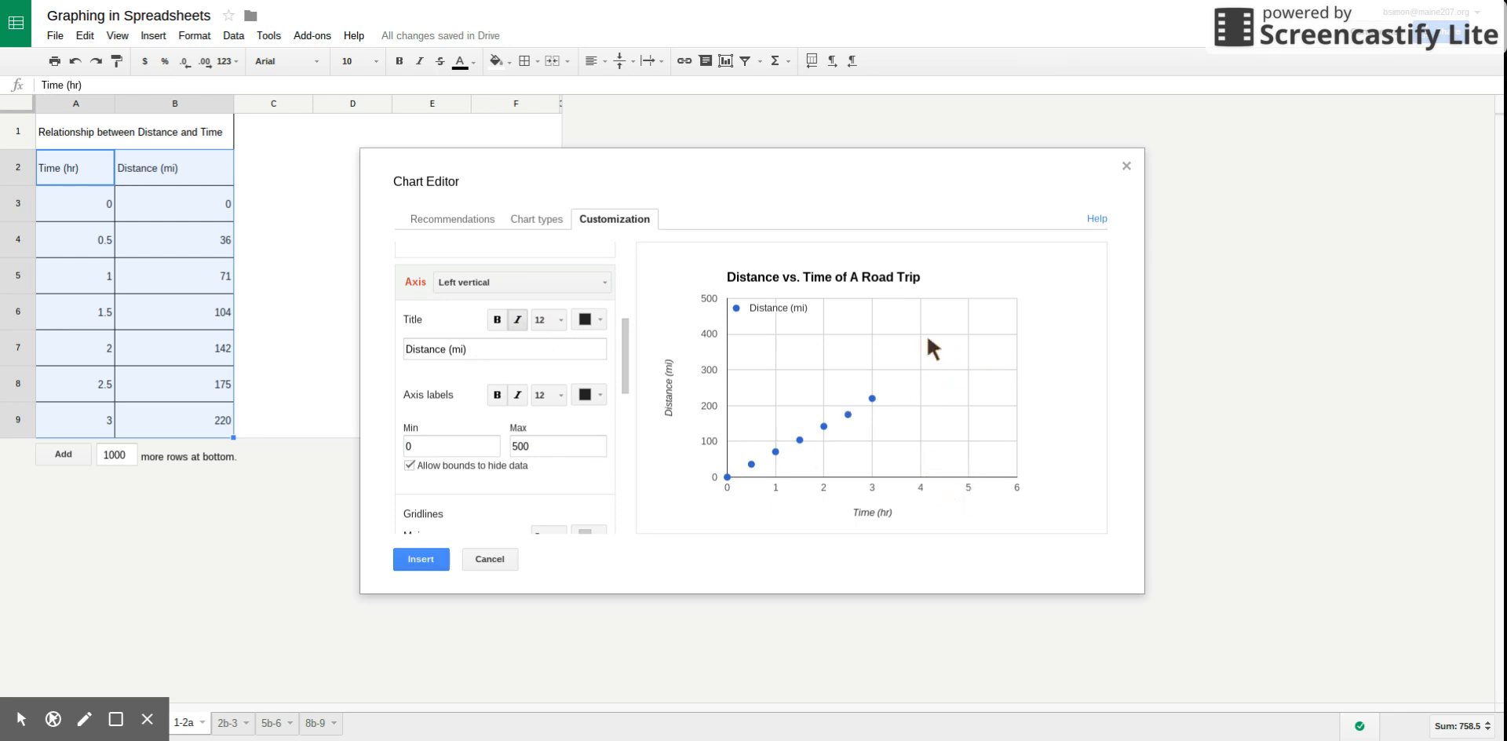
Try 1 and 3 minor gridlines on the left vertical axis and settle on 4.
mouse_move(626, 359)
left_mouse_down()
mouse_move(626, 400)
mouse_move(626, 369)
left_mouse_up()
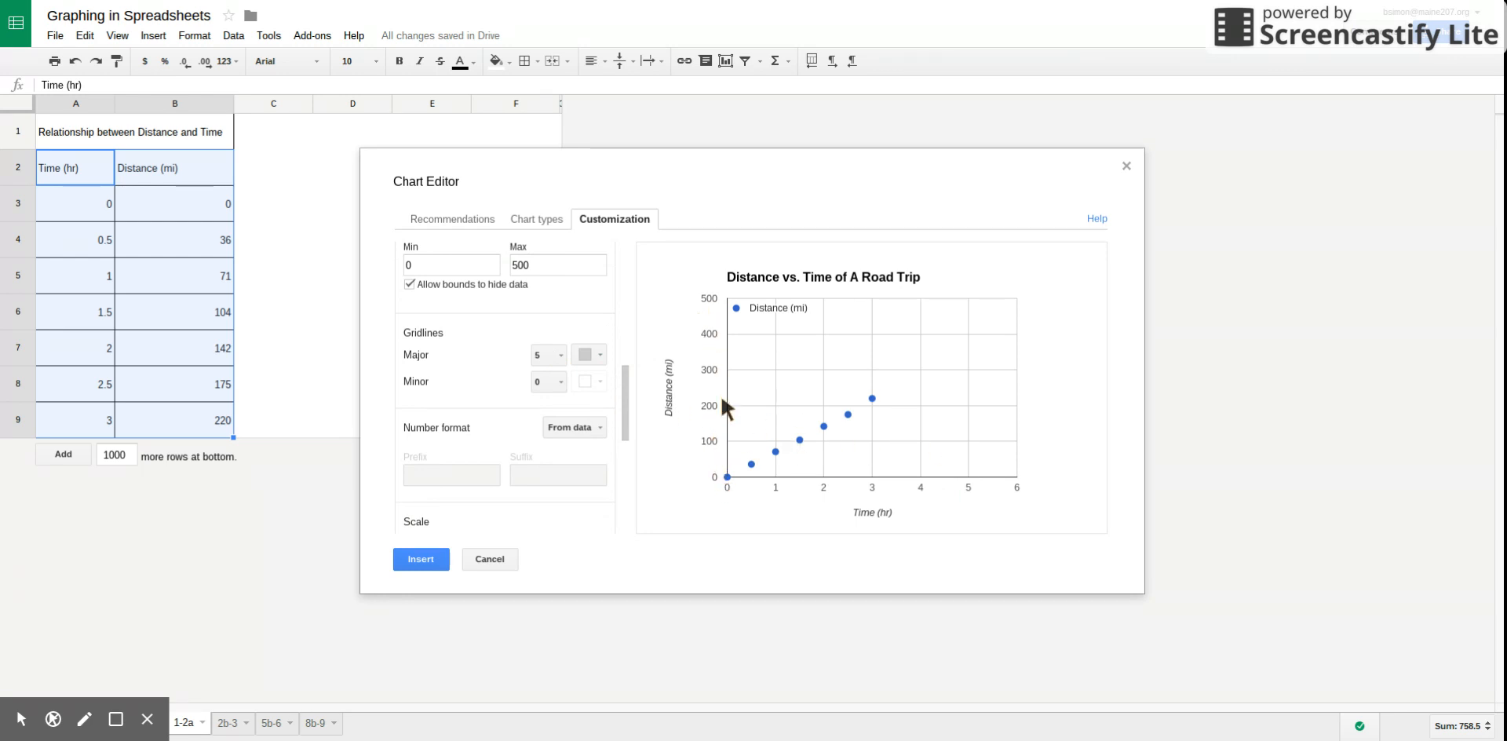
left_click(559, 382)
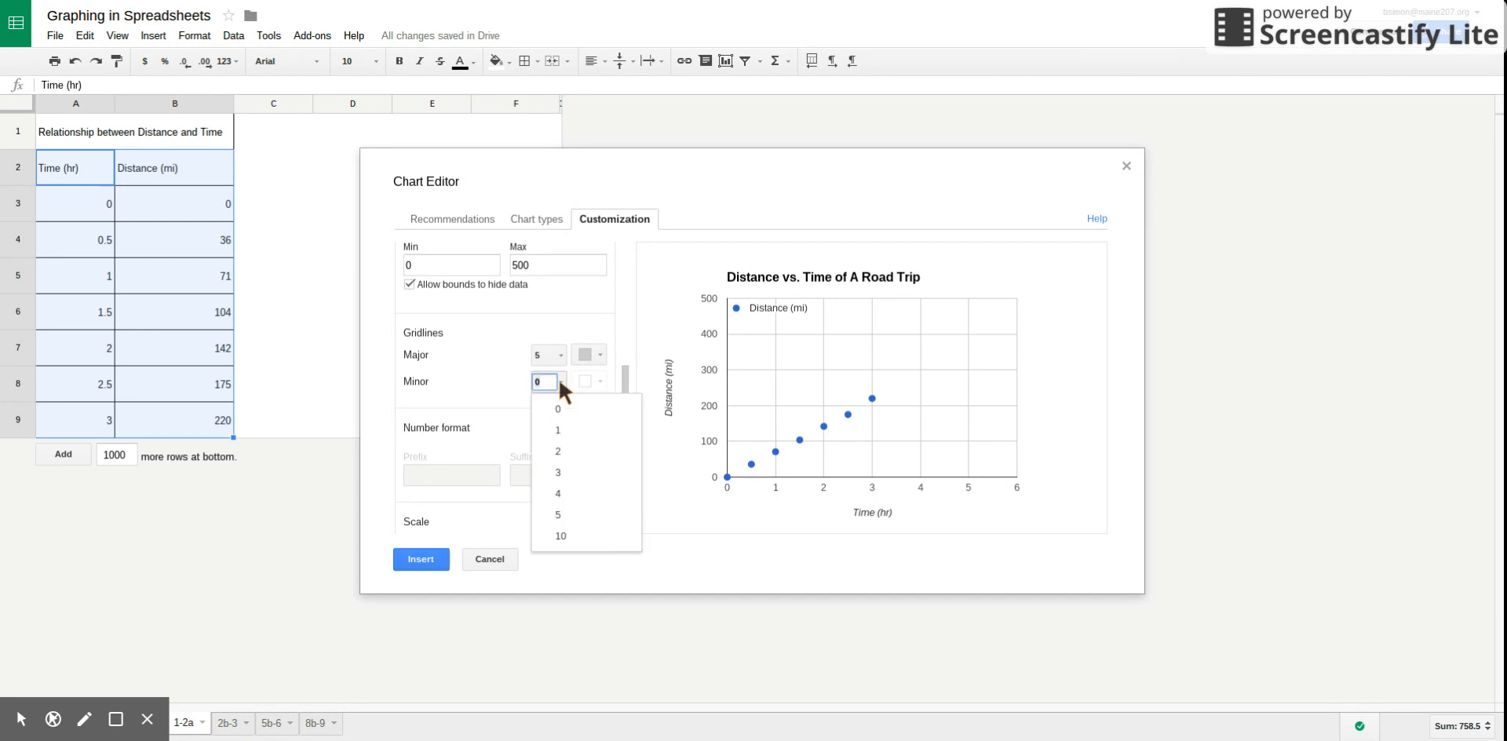
left_click(556, 425)
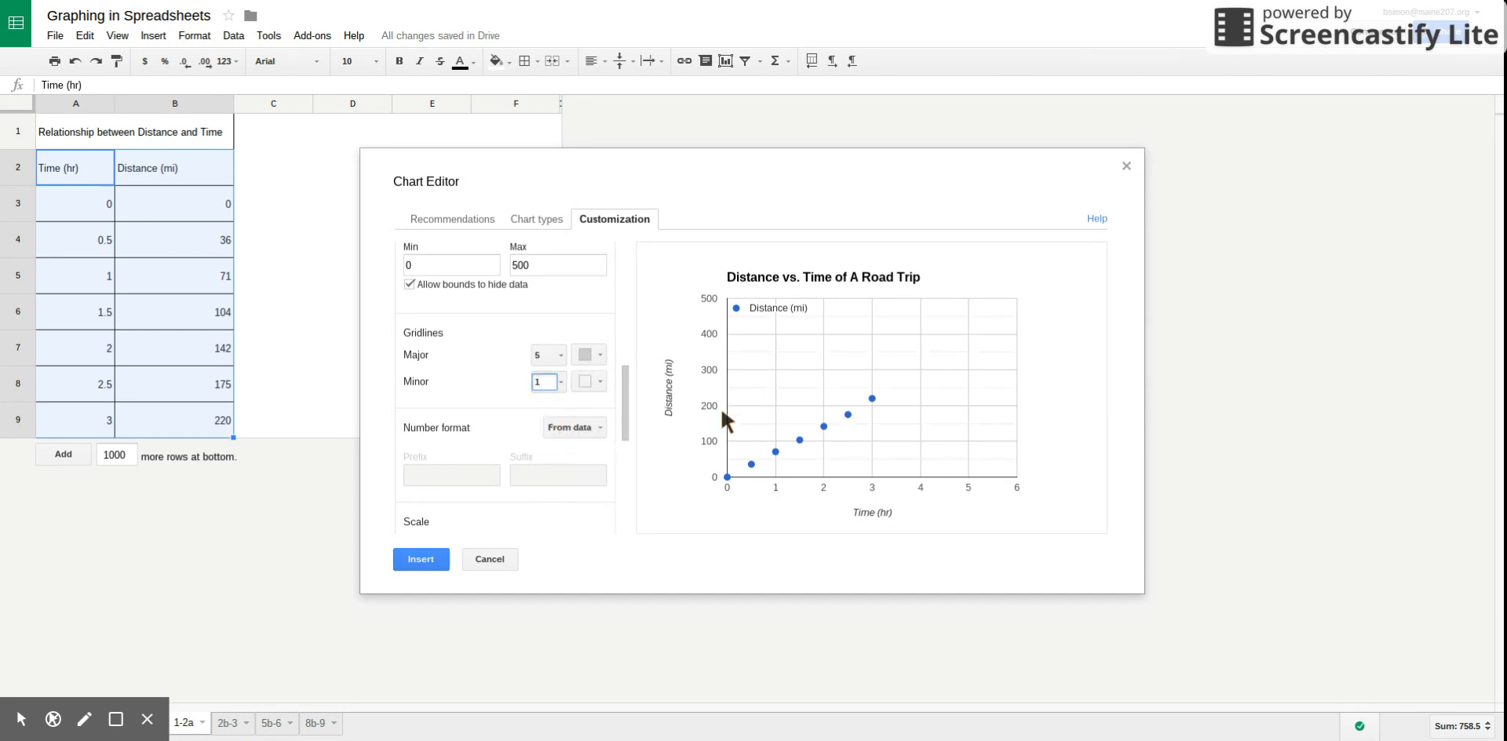
left_click(560, 380)
left_click(558, 469)
left_click(559, 377)
left_click(562, 492)
Set the minor gridlines of the chart's horizontal axis to 1.
left_click_drag(625, 366, 628, 300)
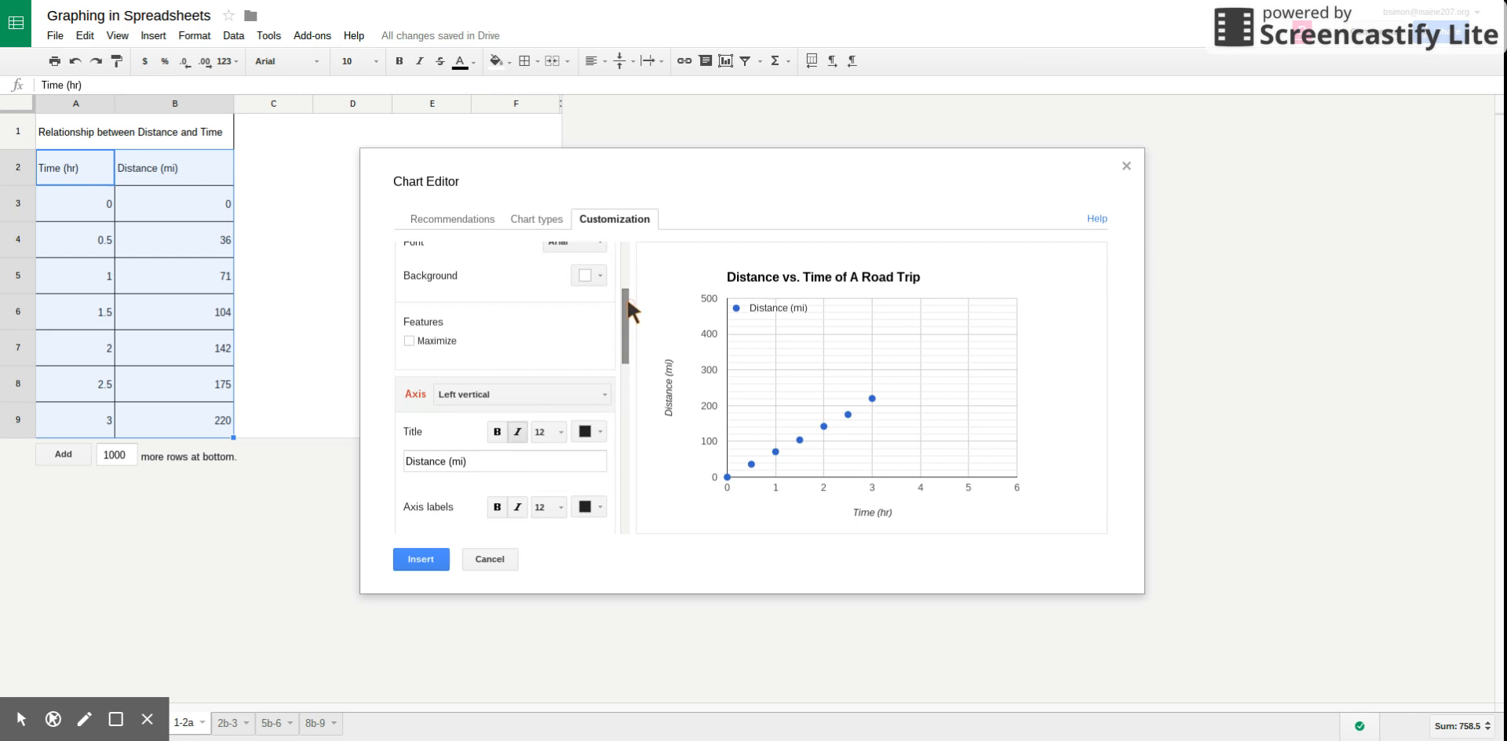
left_click(571, 393)
left_click(550, 422)
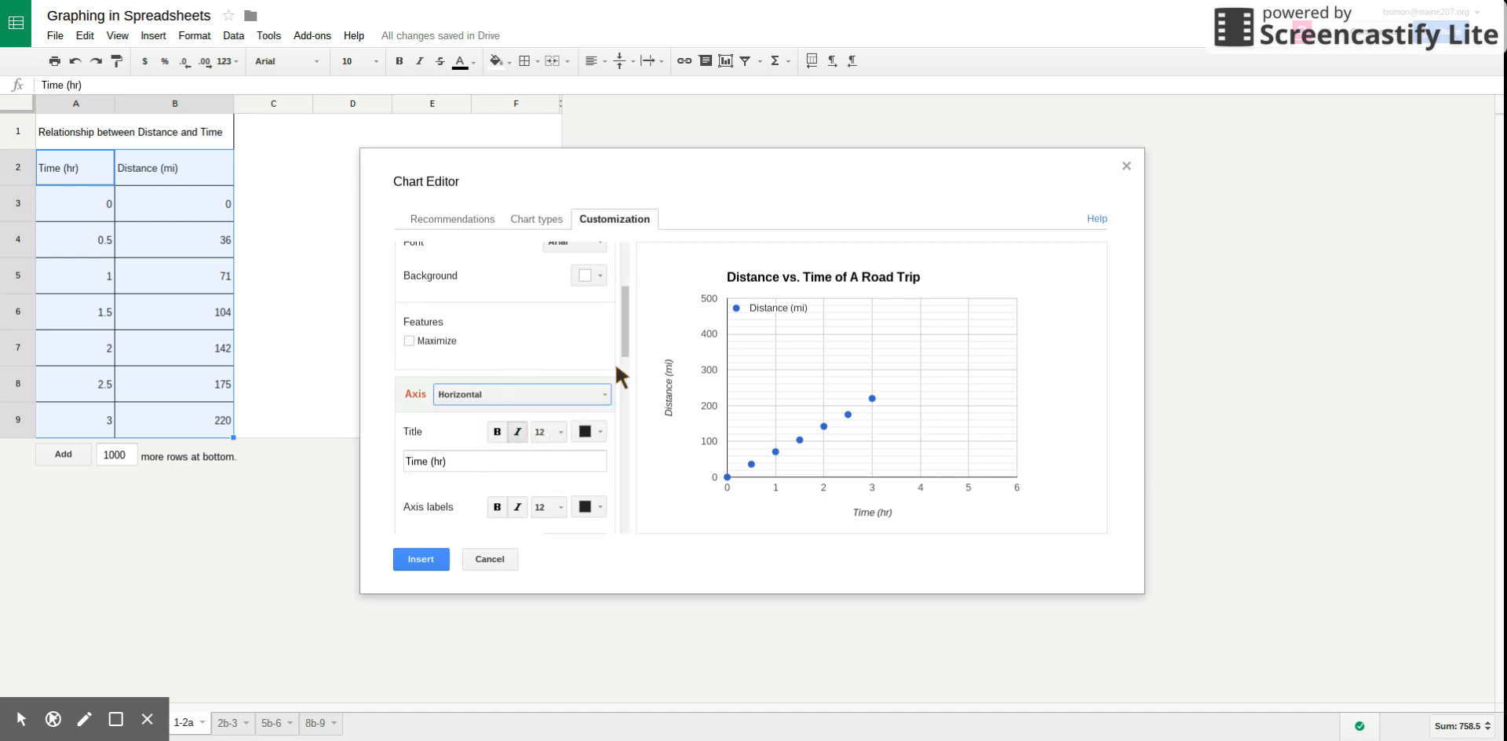
mouse_move(624, 336)
left_mouse_down()
mouse_move(624, 411)
mouse_move(624, 341)
left_mouse_up()
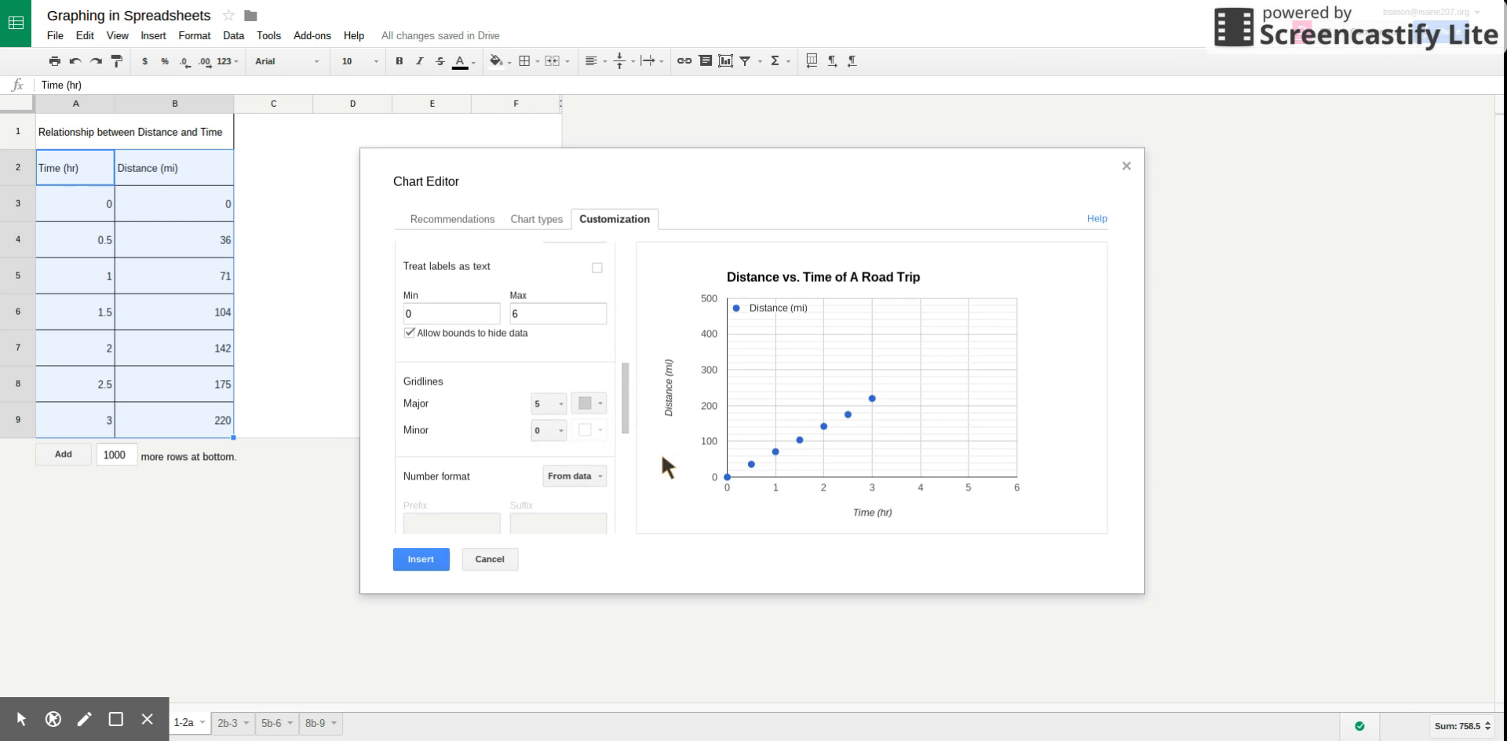
left_click(563, 428)
left_click(558, 471)
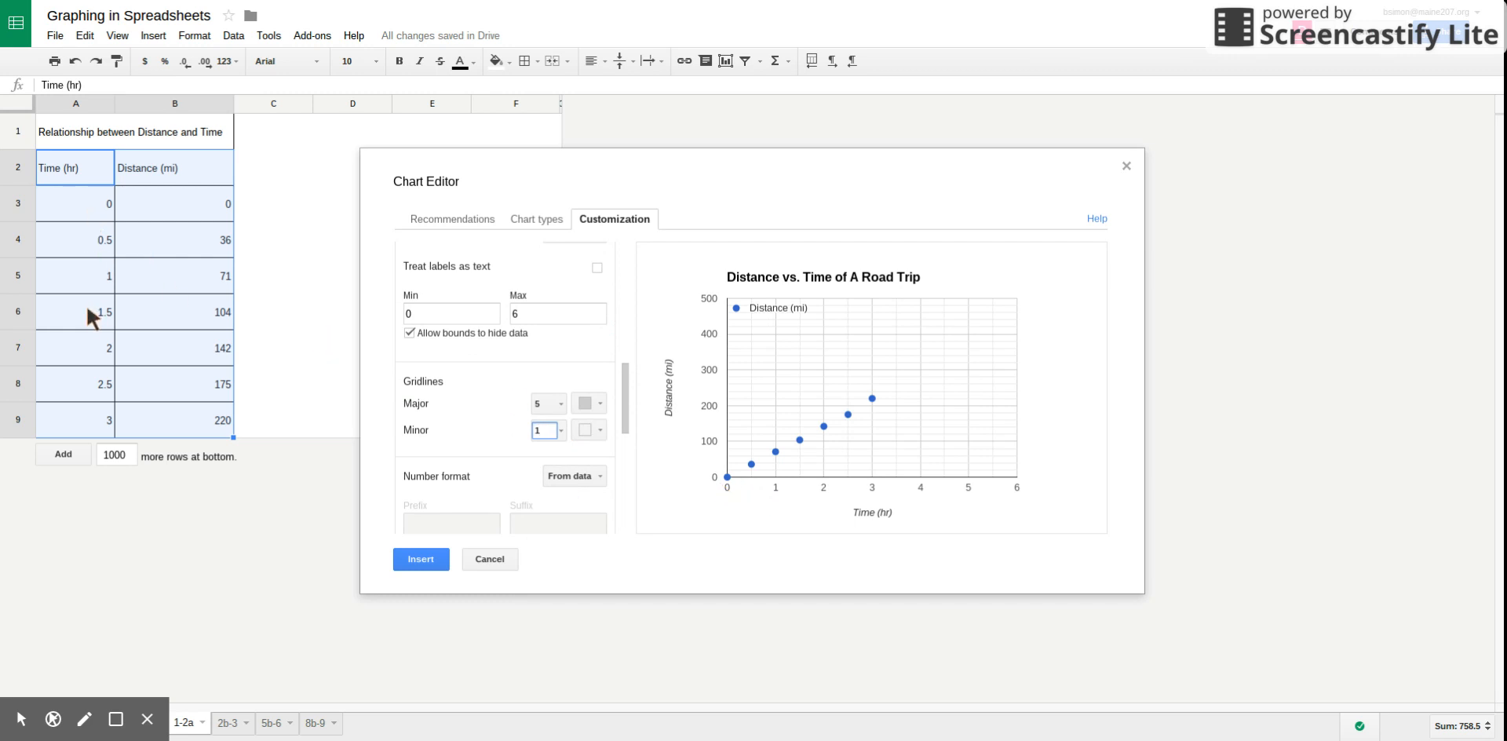
Add a linear trendline to the Distance (mi) series and label it with its equation.
scroll(626, 392, "down", 5)
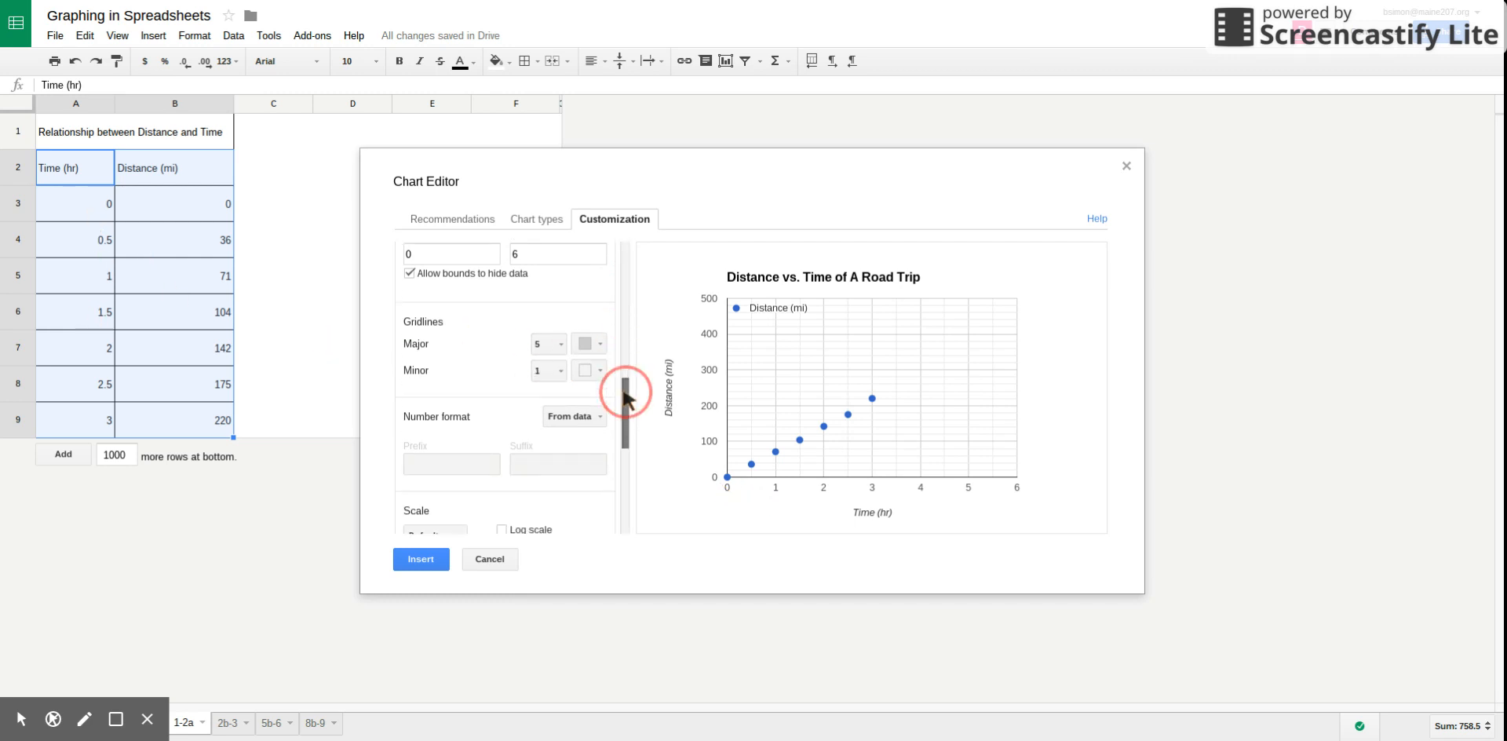
scroll(626, 392, "down", 4)
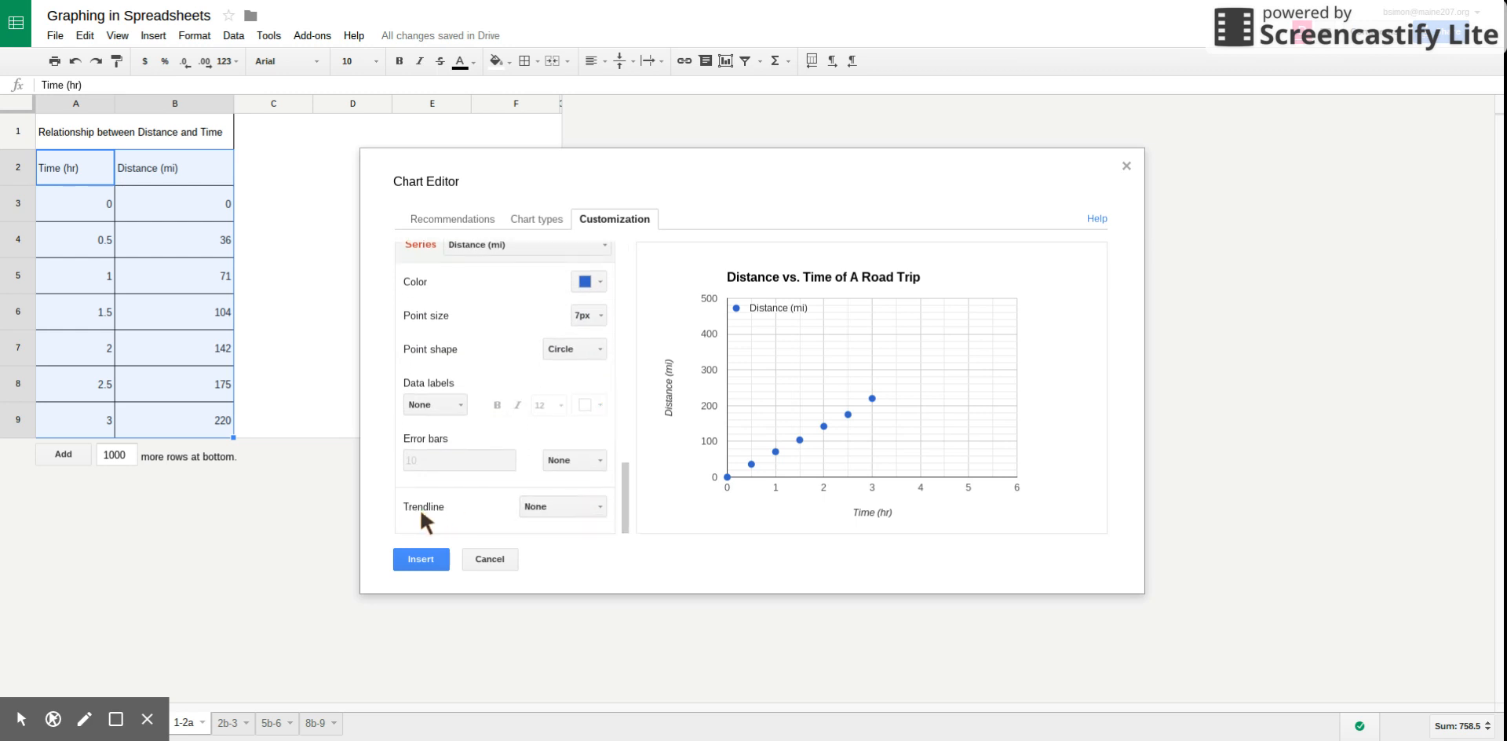
left_click(559, 506)
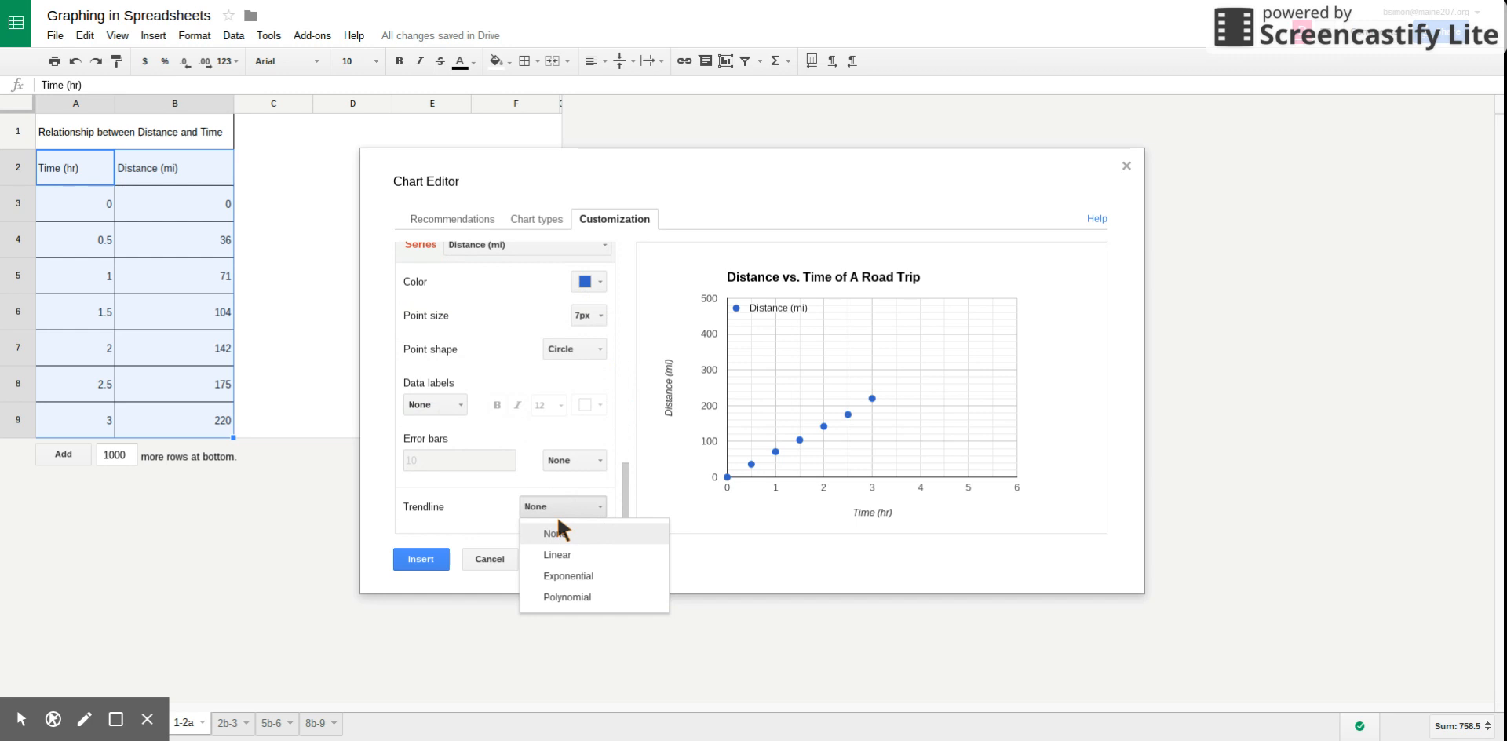
left_click(562, 553)
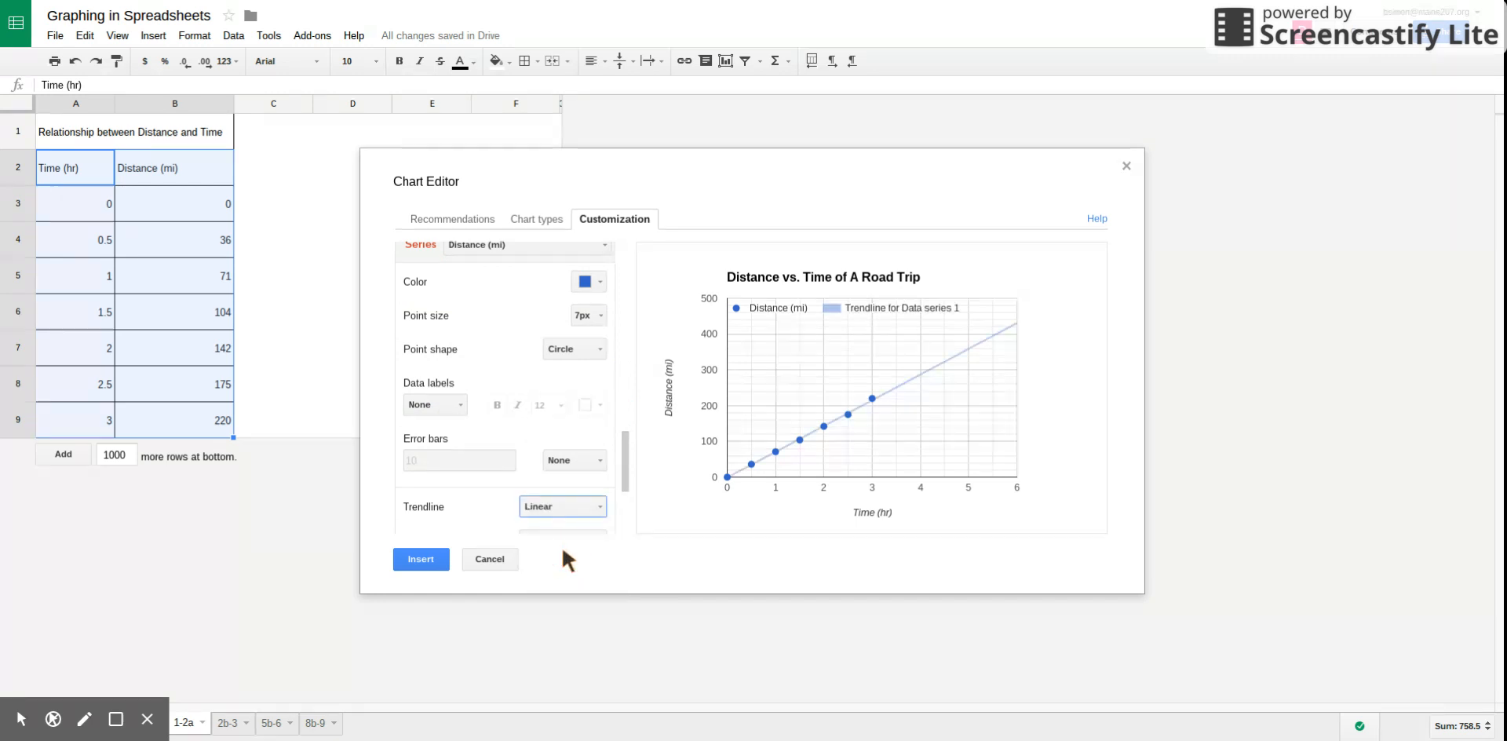
left_click_drag(626, 456, 617, 502)
left_click(582, 346)
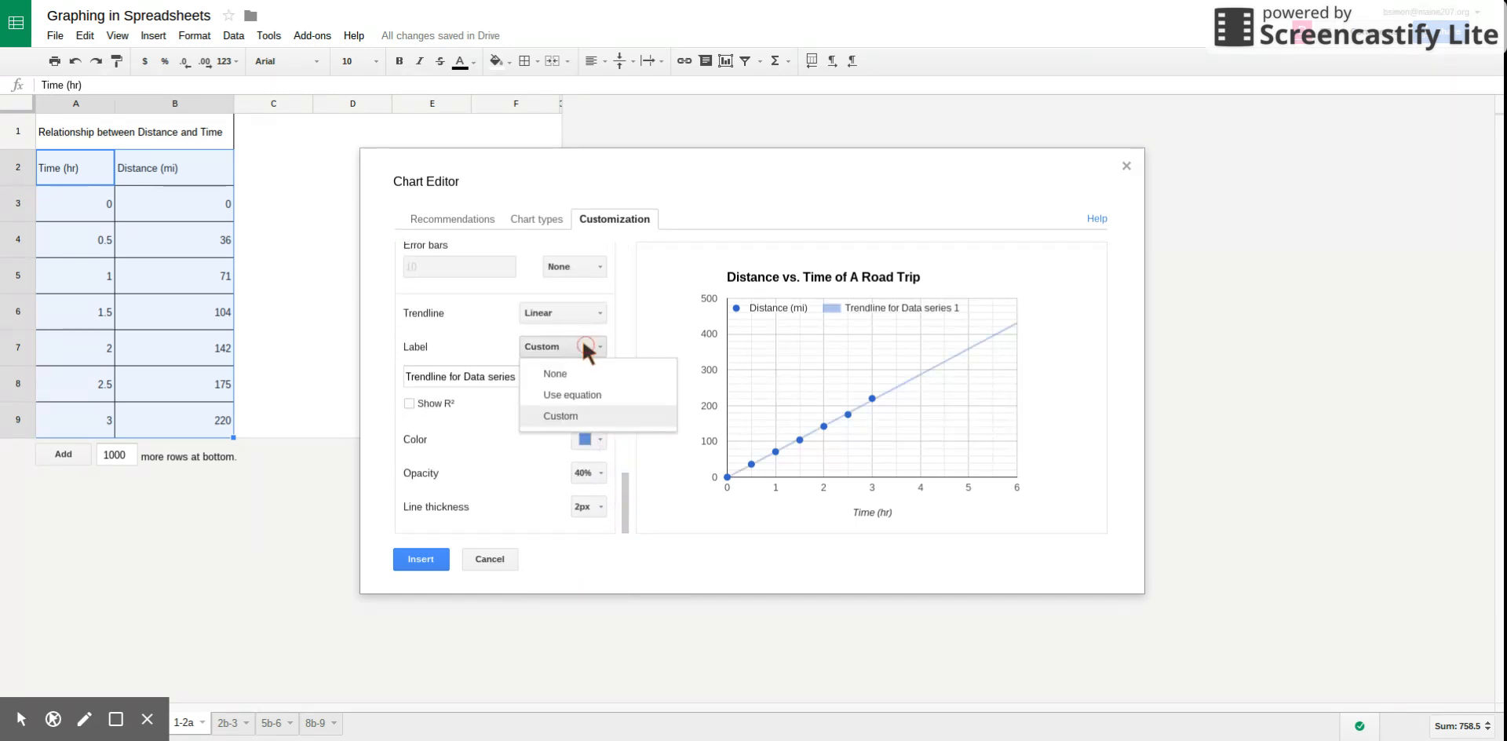
left_click(567, 393)
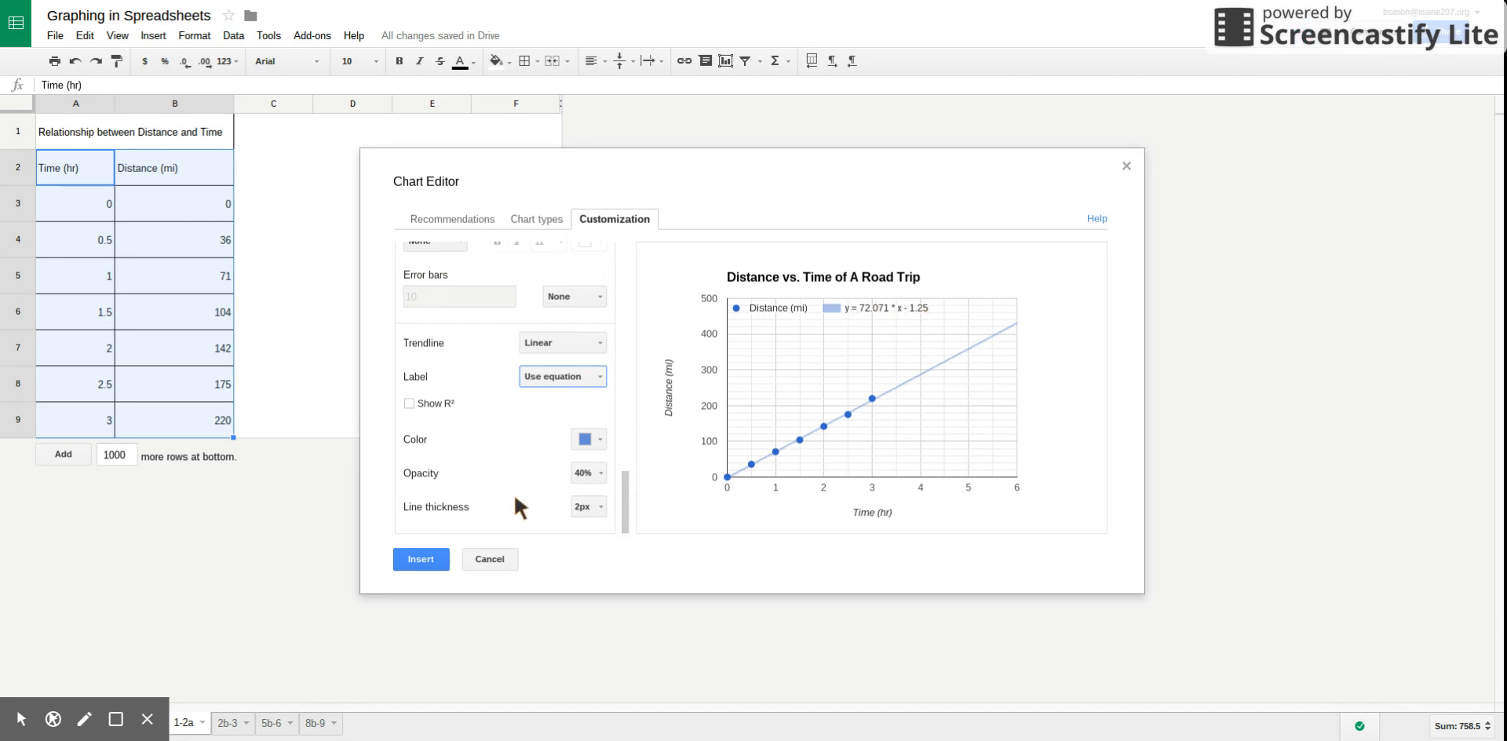
Insert the chart into the sheet, then resize and move it to fit beside the data table across columns C to F.
left_click(422, 561)
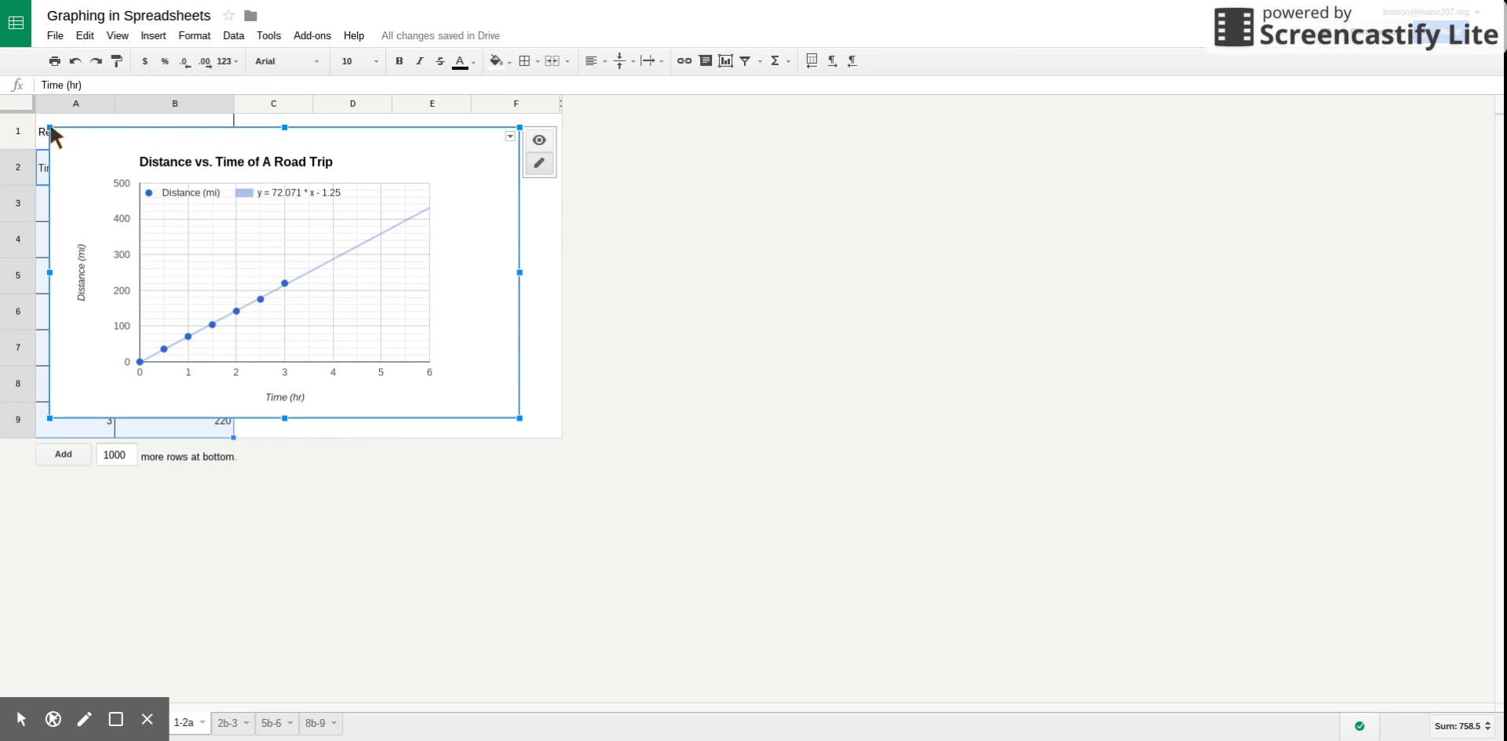
left_click_drag(50, 127, 259, 255)
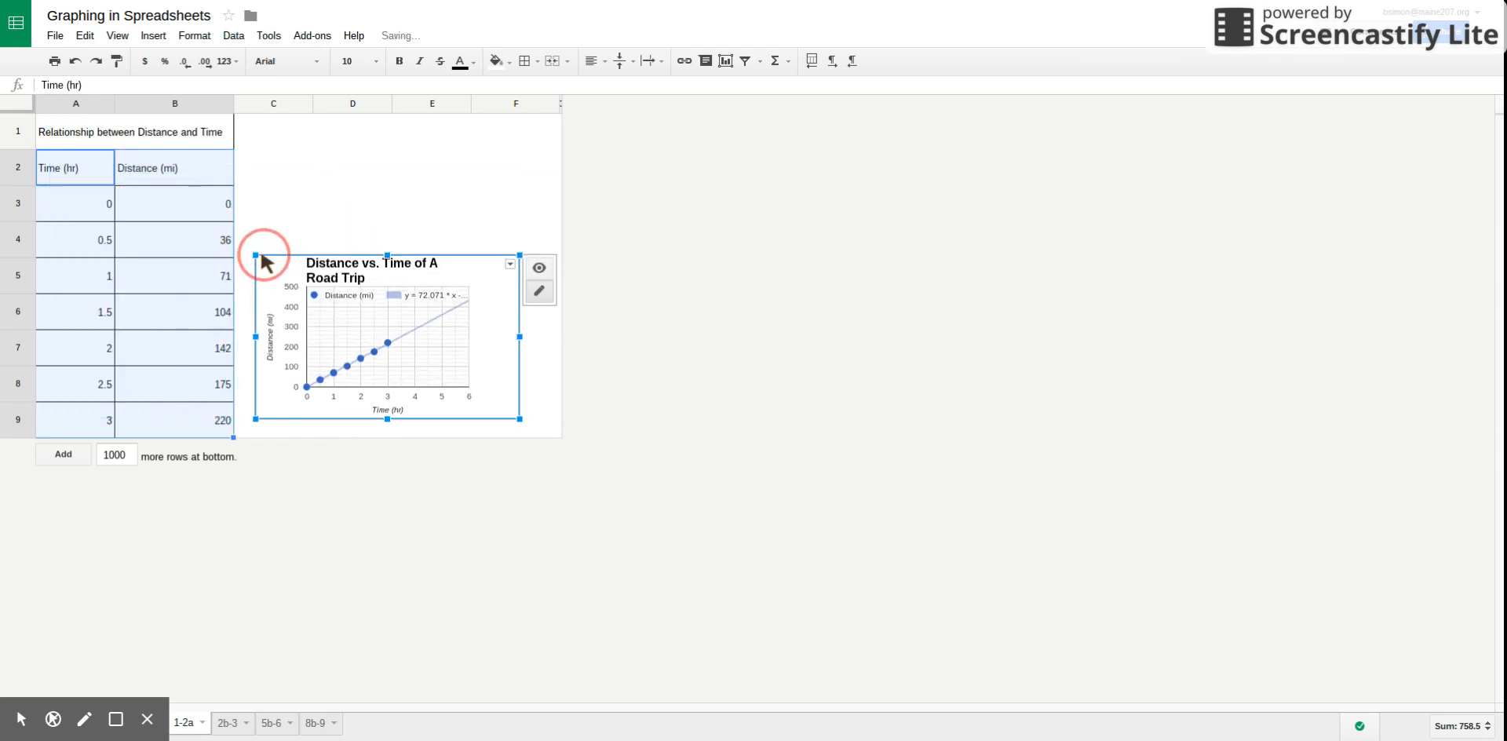
left_click_drag(499, 266, 499, 171)
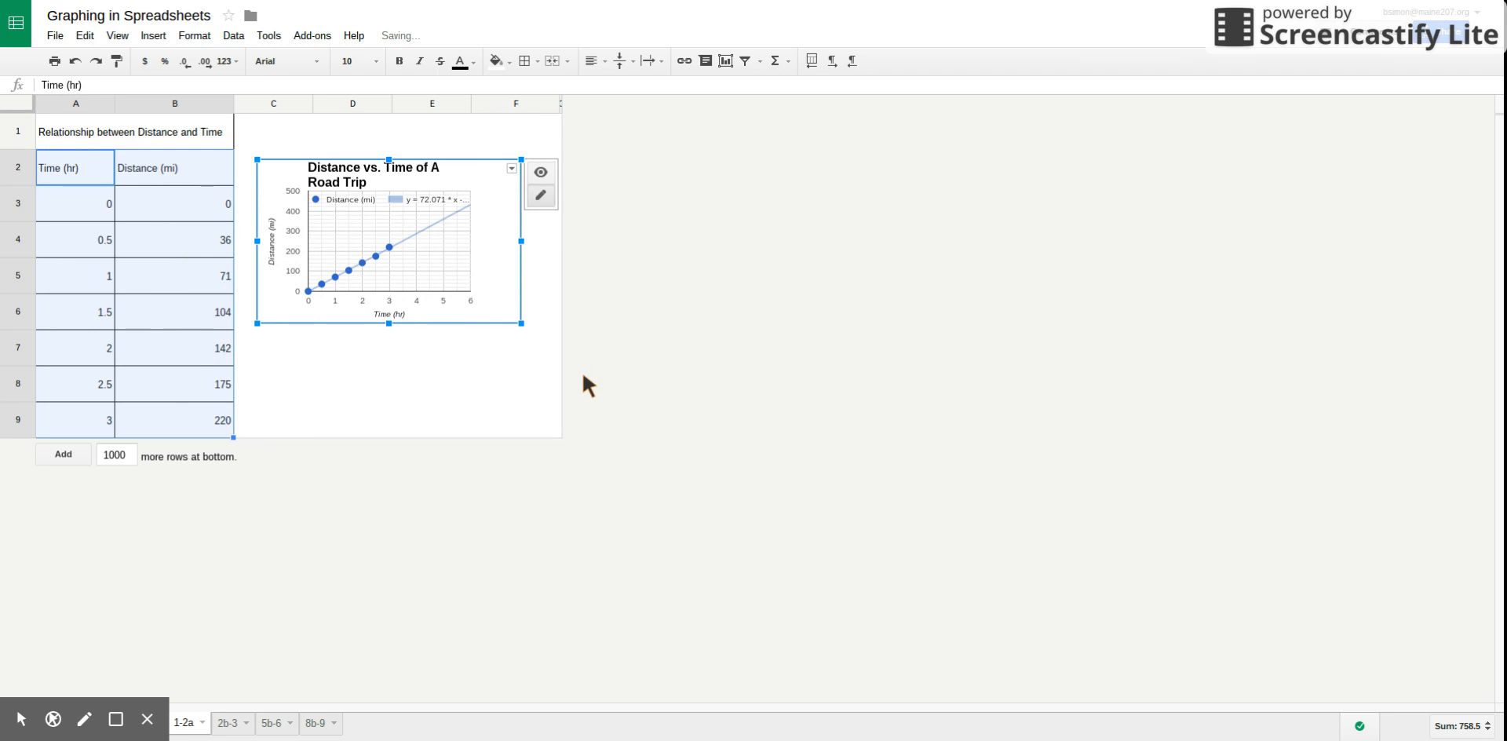
left_click_drag(383, 322, 383, 410)
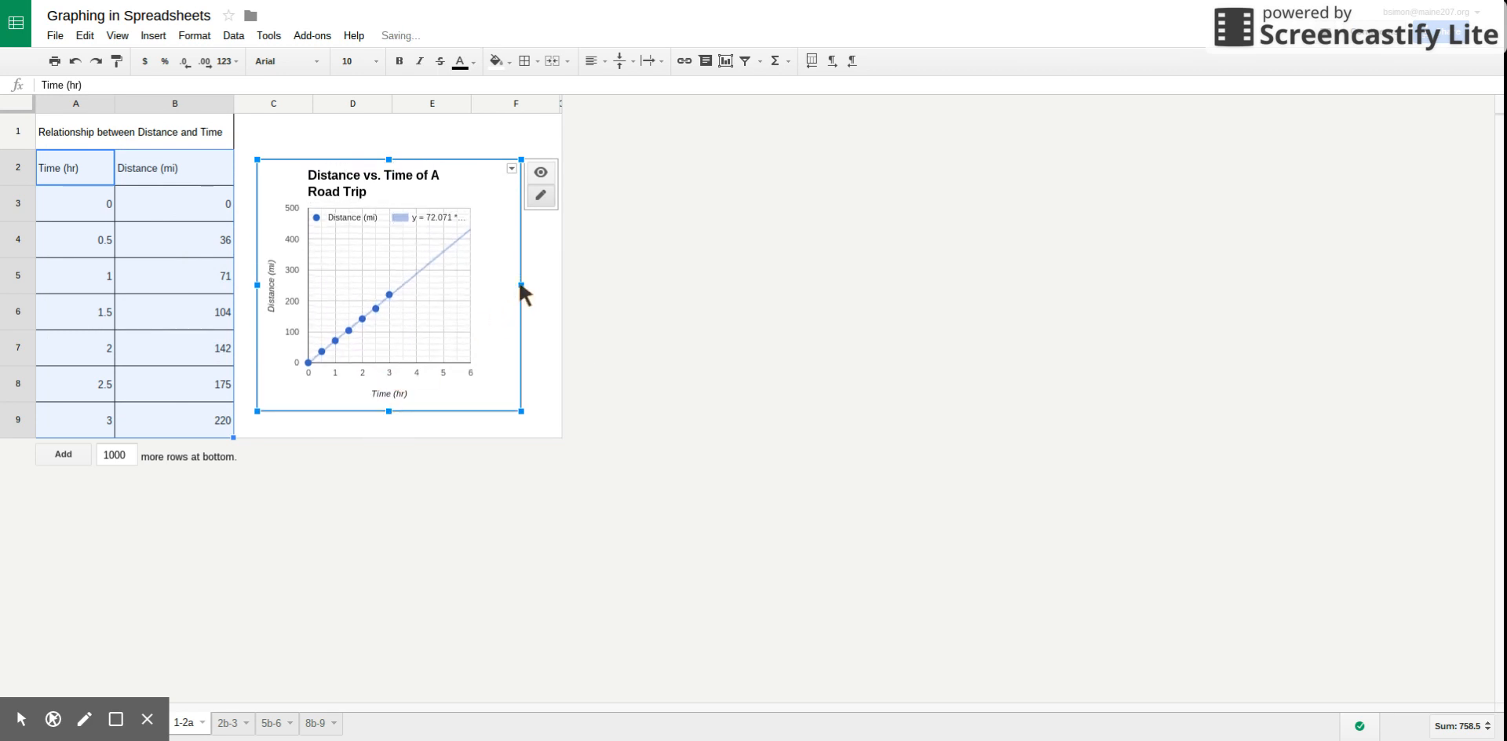
left_click_drag(520, 284, 551, 268)
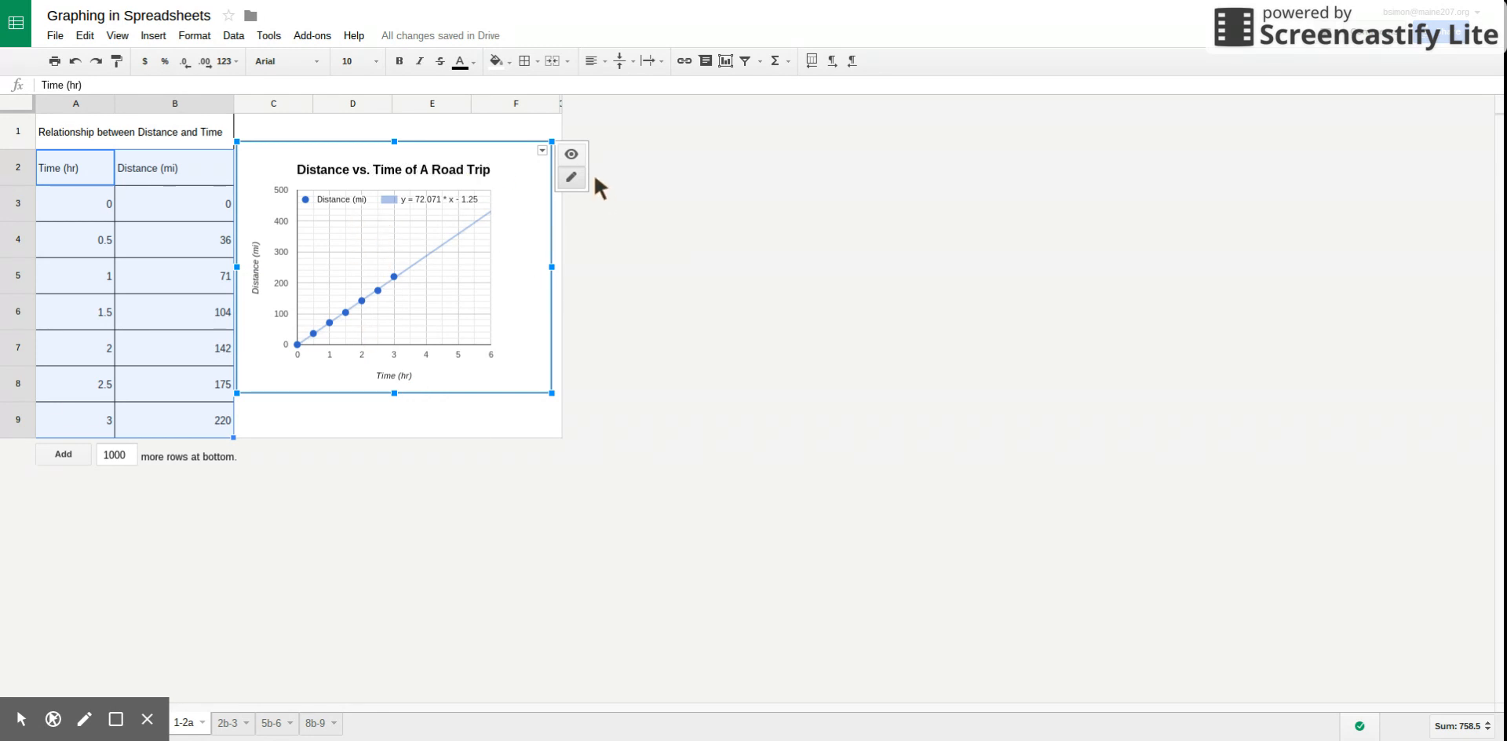
Examine the inserted chart's quick-edit options for the title and axes and its advanced edit settings, leaving everything as it is.
left_click(572, 151)
left_click(571, 177)
left_click(466, 170)
left_click(259, 278)
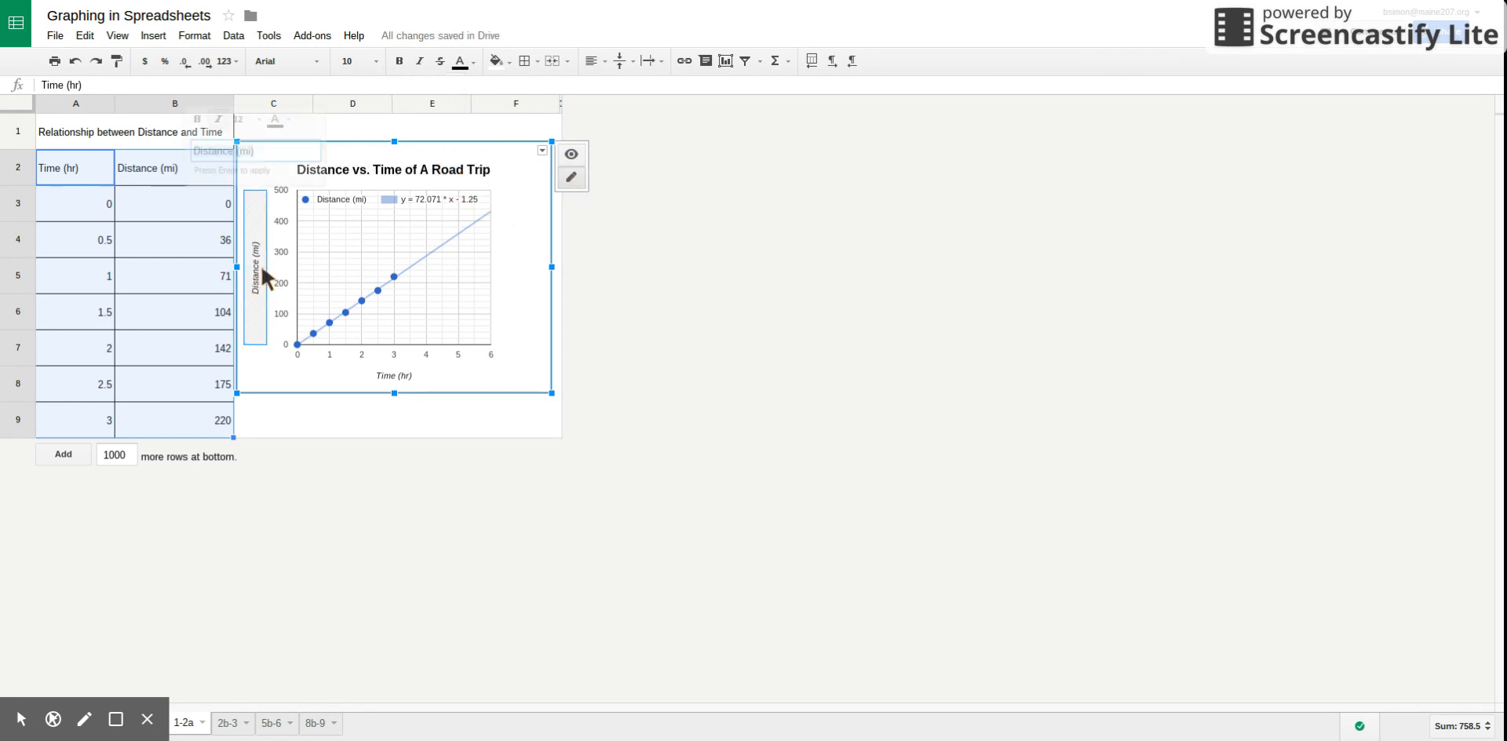
left_click(361, 354)
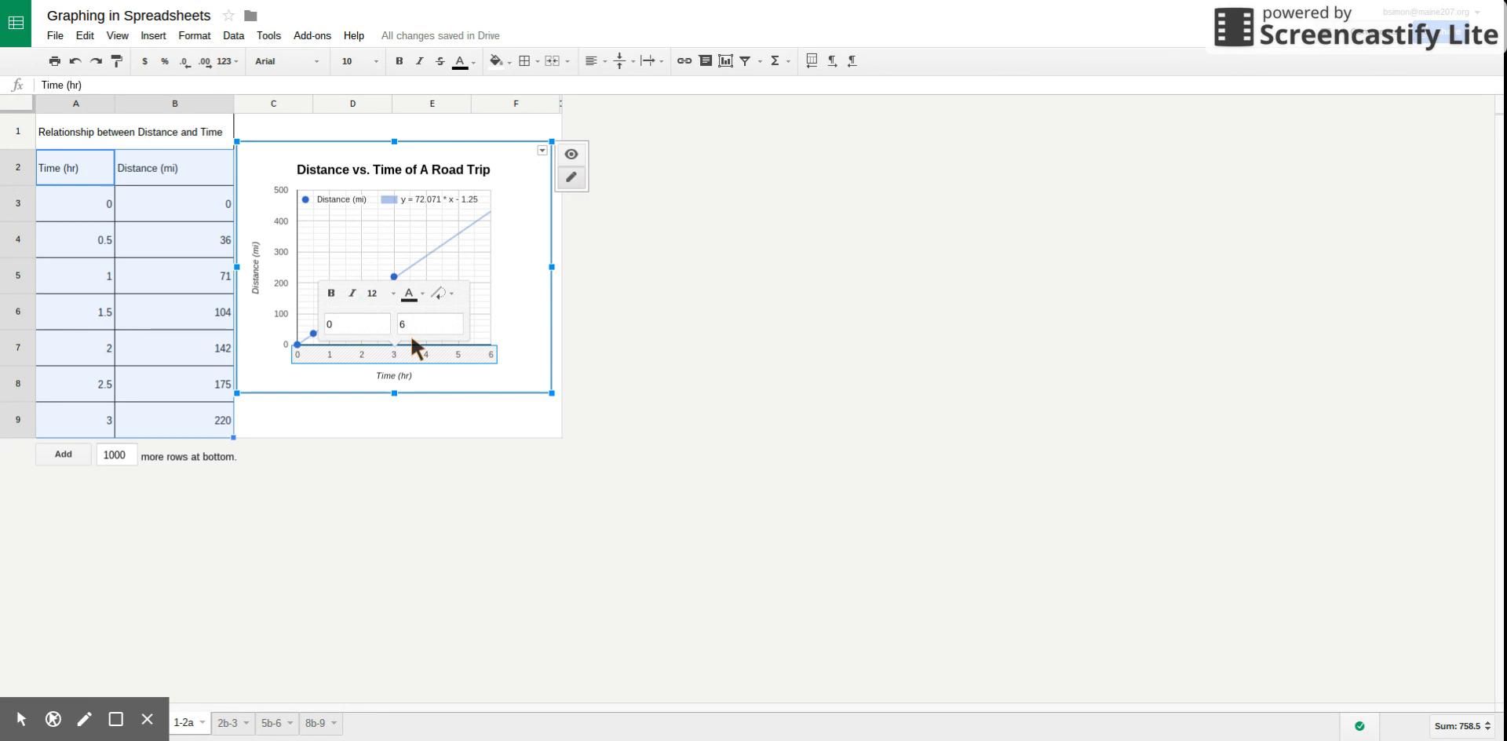
right_click(518, 188)
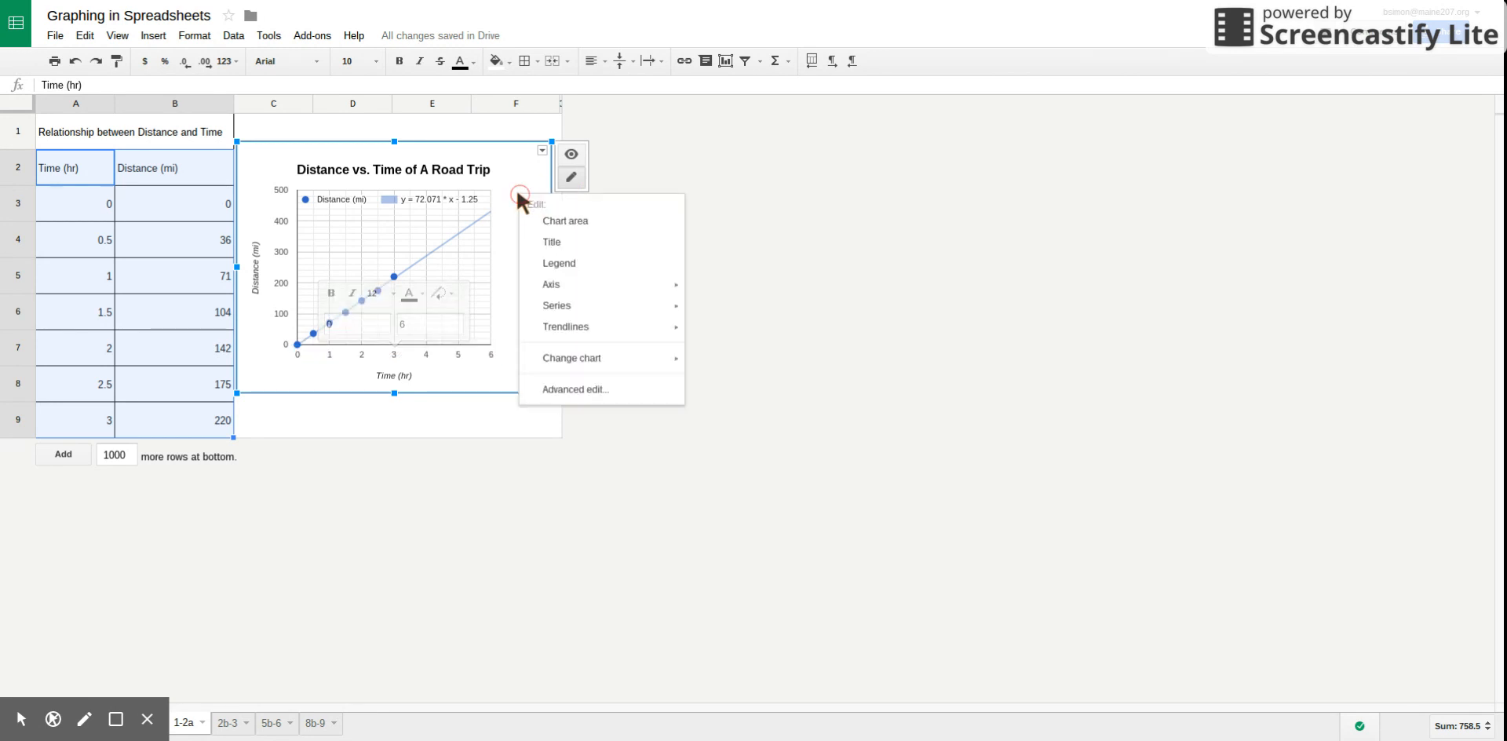
left_click(558, 390)
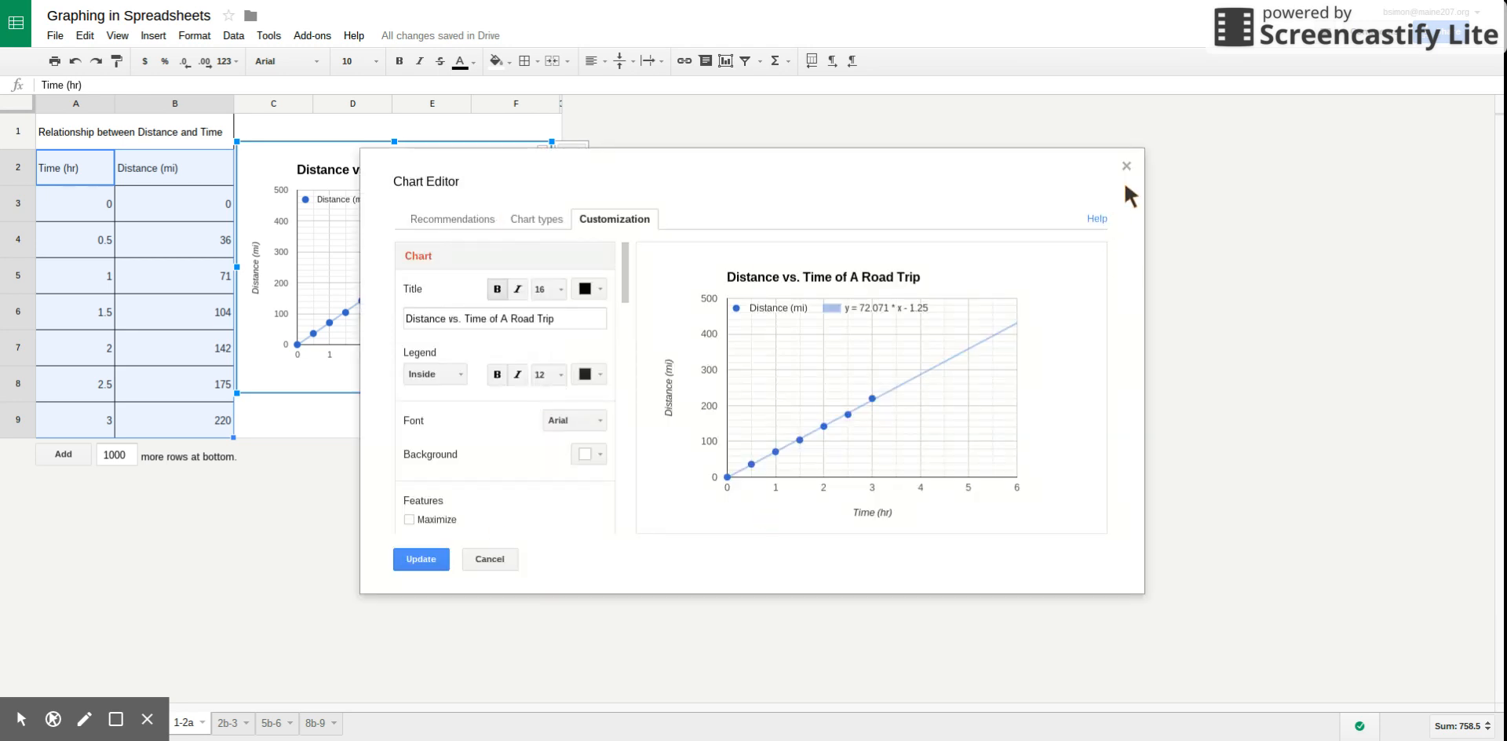
left_click(1127, 166)
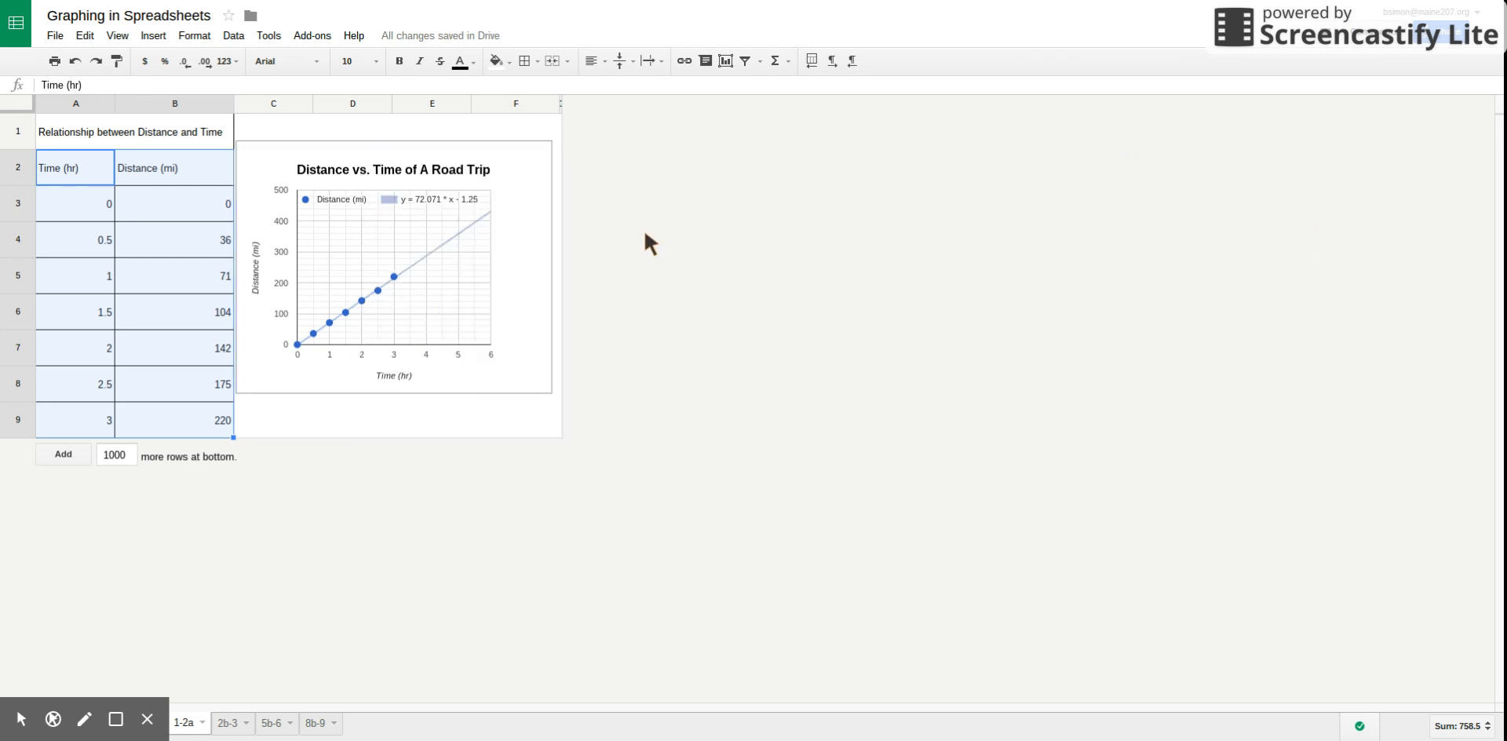